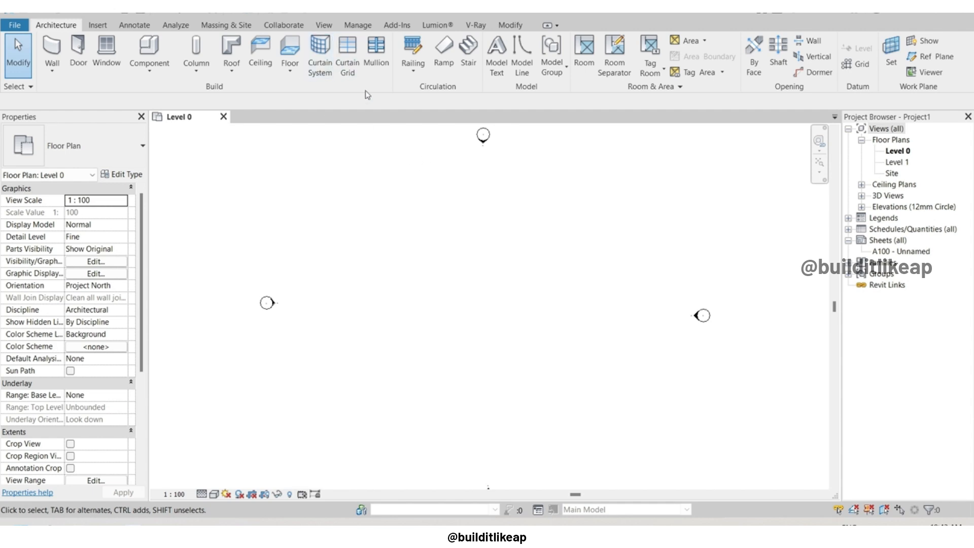
Draw chained exterior walls stepping down along the plan's upper edge, with horizontal runs of 8000, 14000 and 11000 mm.
{"action": "left_click", "coordinate": [49, 48]}
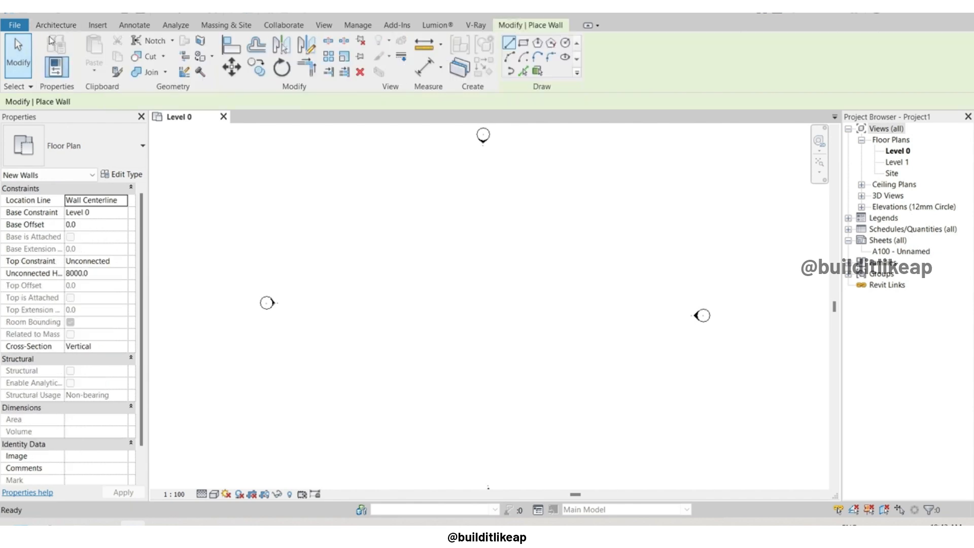
{"action": "left_click", "coordinate": [320, 184]}
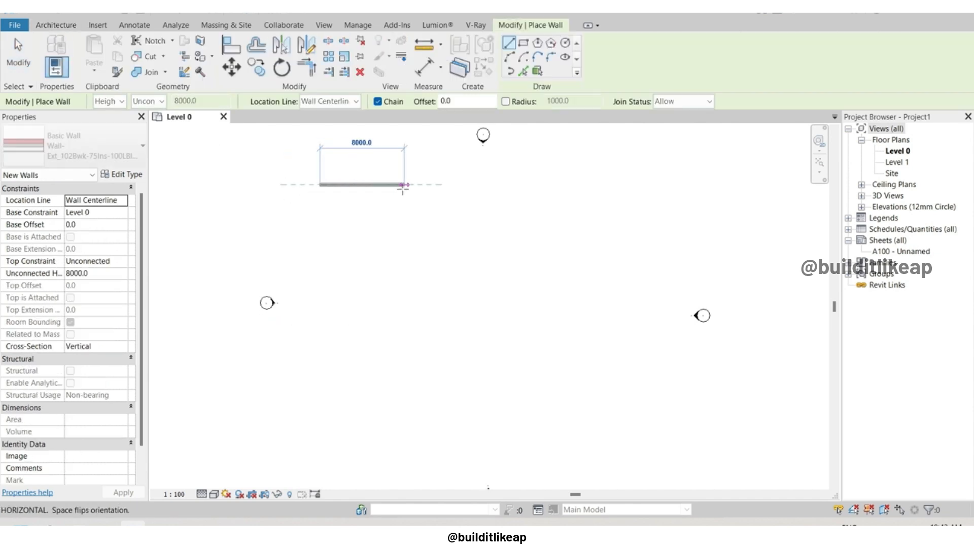
{"action": "left_click", "coordinate": [406, 185]}
{"action": "left_click", "coordinate": [404, 217]}
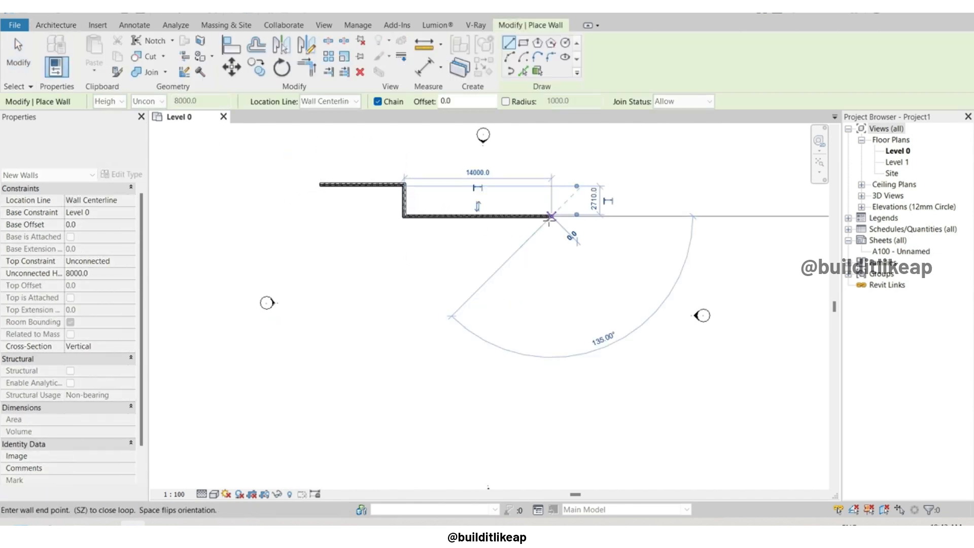
{"action": "left_click", "coordinate": [553, 217]}
{"action": "left_click", "coordinate": [553, 258]}
{"action": "left_click", "coordinate": [667, 258]}
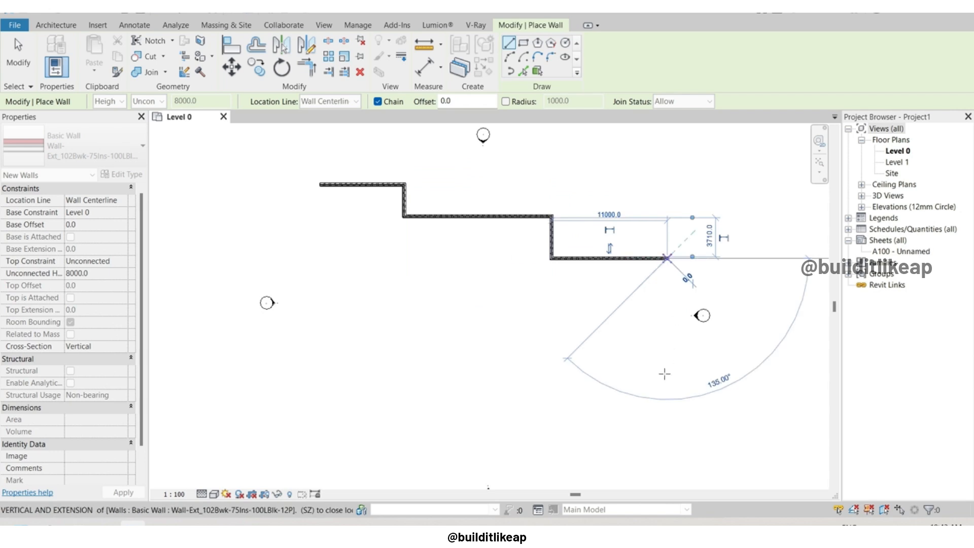
Continue the exterior walls around the east and stepped lower sides, including 5000 and 9000 mm runs, and close the outline with the west wall.
{"action": "left_click", "coordinate": [667, 374]}
{"action": "left_click", "coordinate": [510, 374]}
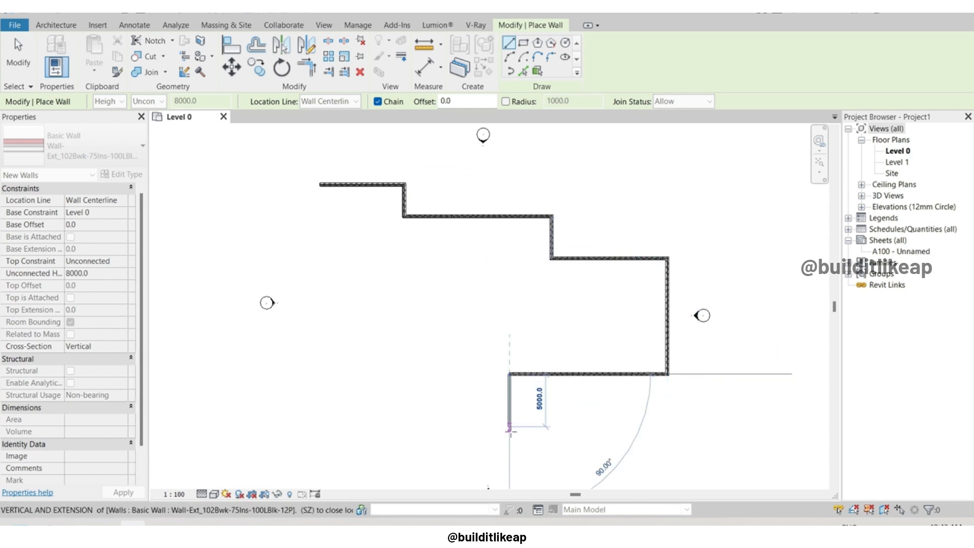
{"action": "left_click", "coordinate": [510, 426]}
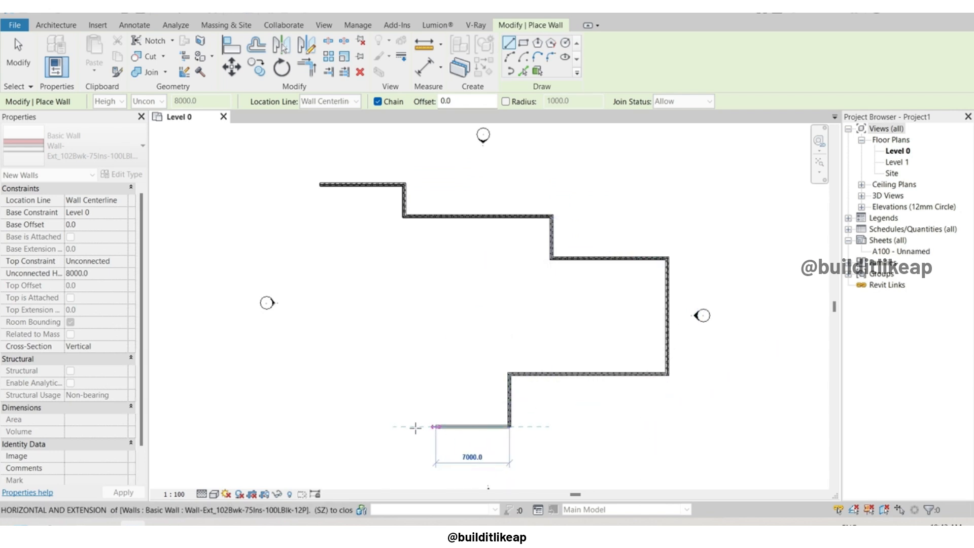
{"action": "left_click", "coordinate": [405, 426]}
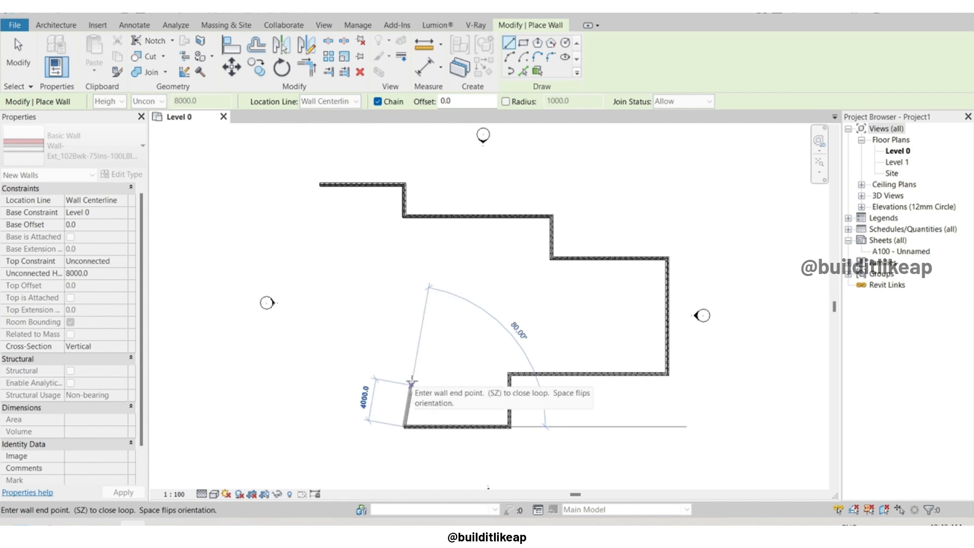
{"action": "left_click", "coordinate": [402, 406]}
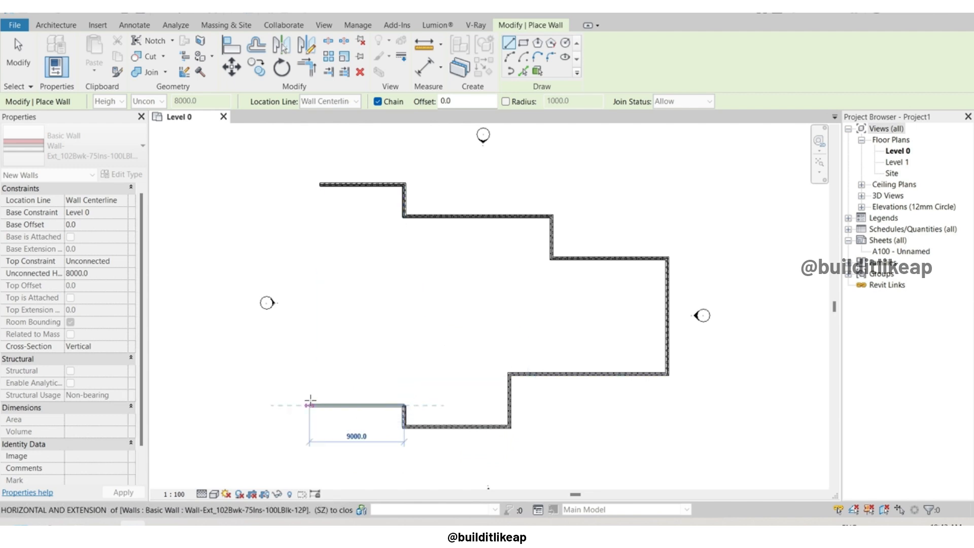
{"action": "left_click", "coordinate": [309, 406]}
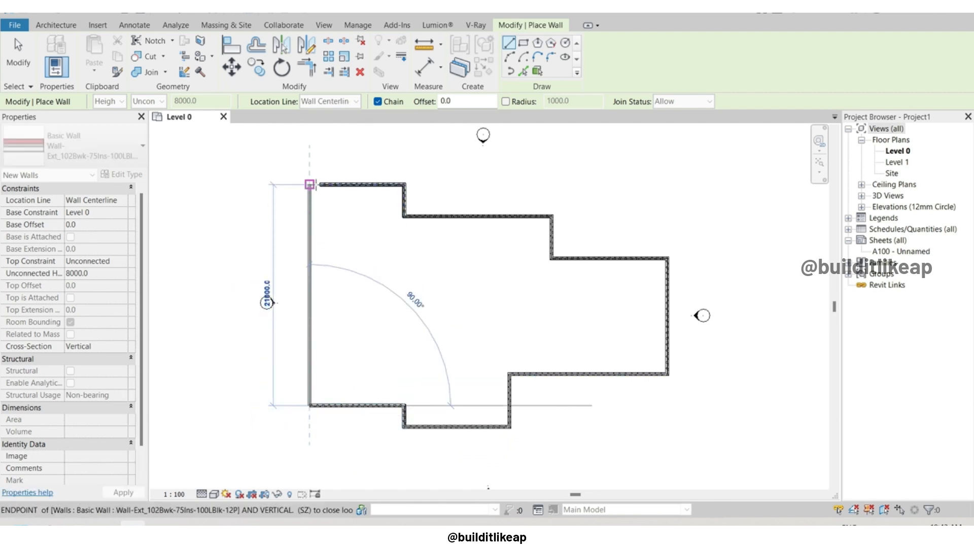
{"action": "left_click", "coordinate": [309, 184]}
{"action": "left_click", "coordinate": [19, 51]}
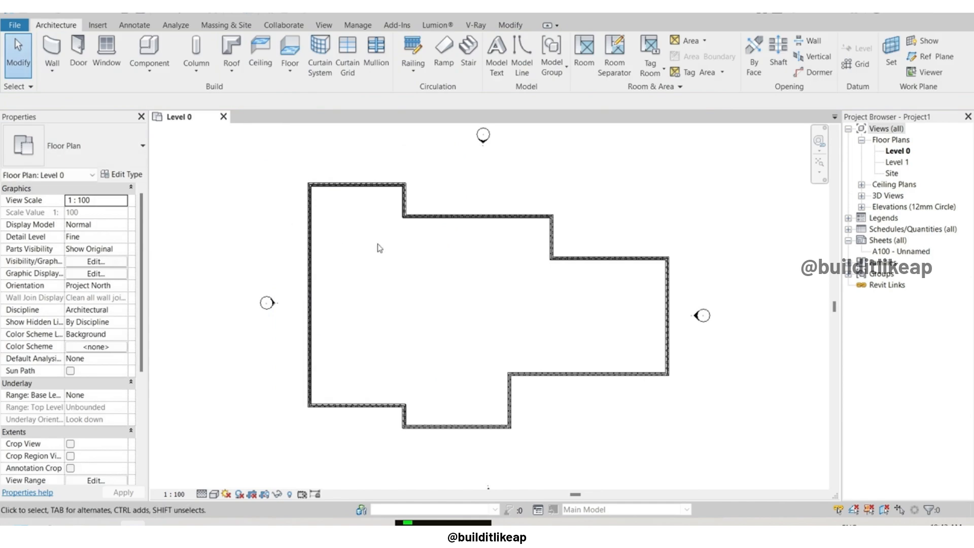
Using wall type Wall-Int_12P-100Blk-12P, extend the upper notch corner downward and across to the west wall, about 4790 mm below the top wall.
{"action": "left_click", "coordinate": [53, 74]}
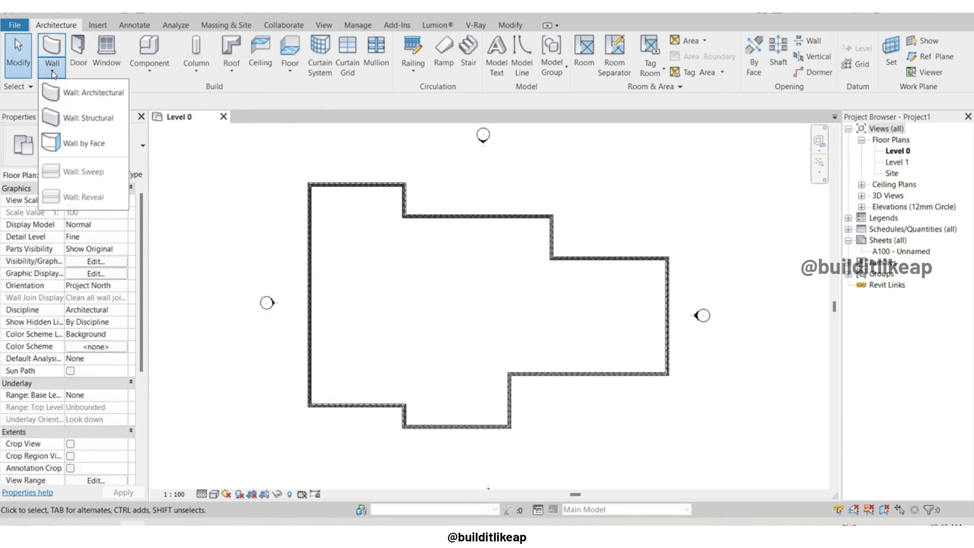
{"action": "left_click", "coordinate": [91, 92]}
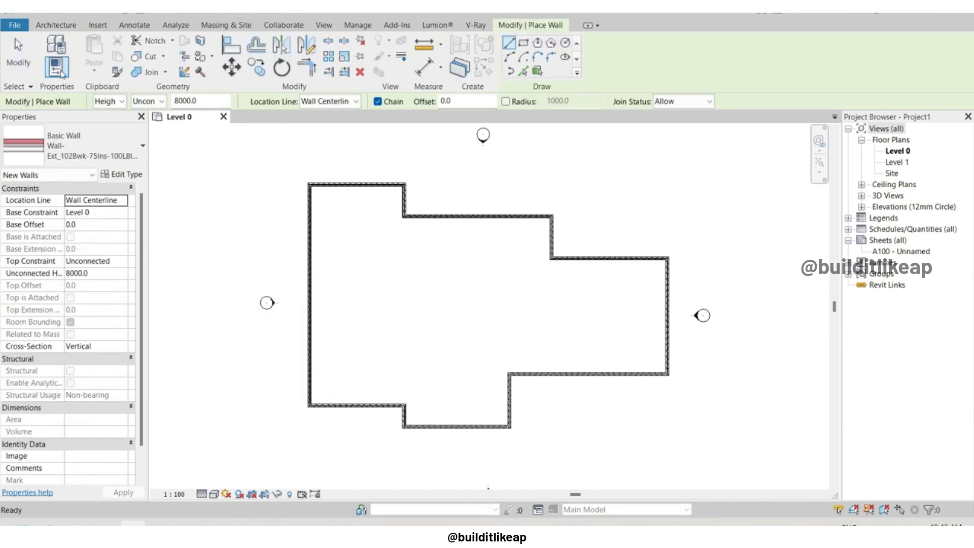
{"action": "left_click", "coordinate": [92, 147]}
{"action": "scroll", "coordinate": [117, 335], "scroll_direction": "down", "scroll_amount": 1}
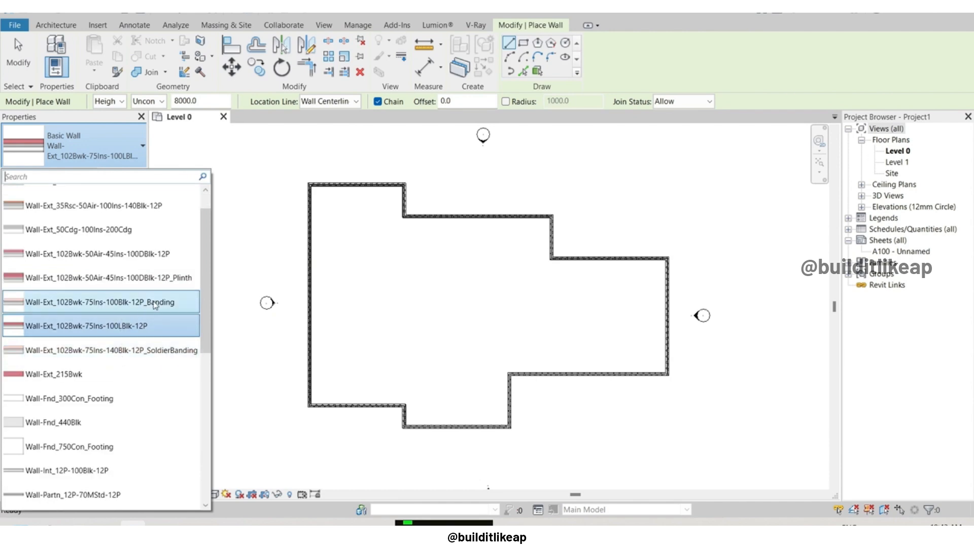
{"action": "left_click", "coordinate": [76, 470]}
{"action": "left_click", "coordinate": [404, 216]}
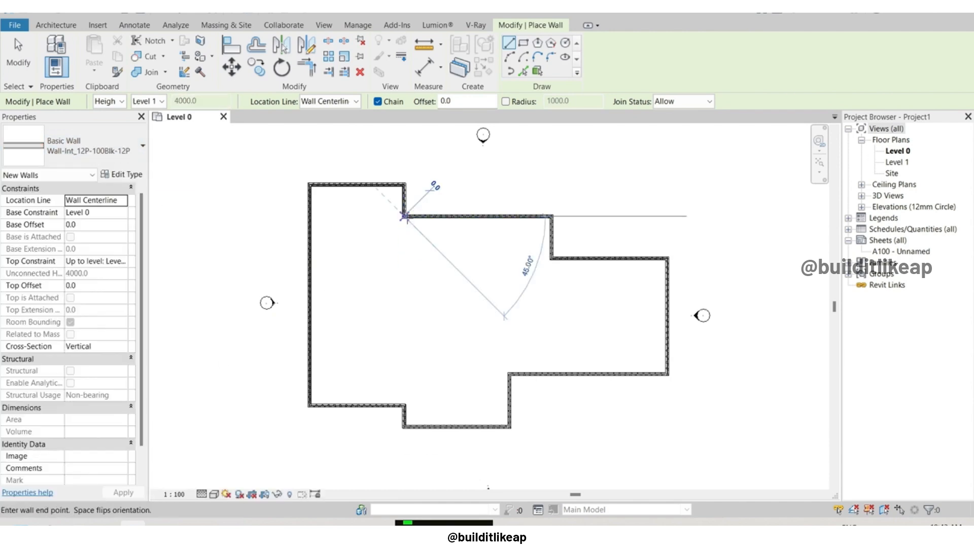
{"action": "left_click", "coordinate": [405, 237]}
{"action": "left_click", "coordinate": [310, 237]}
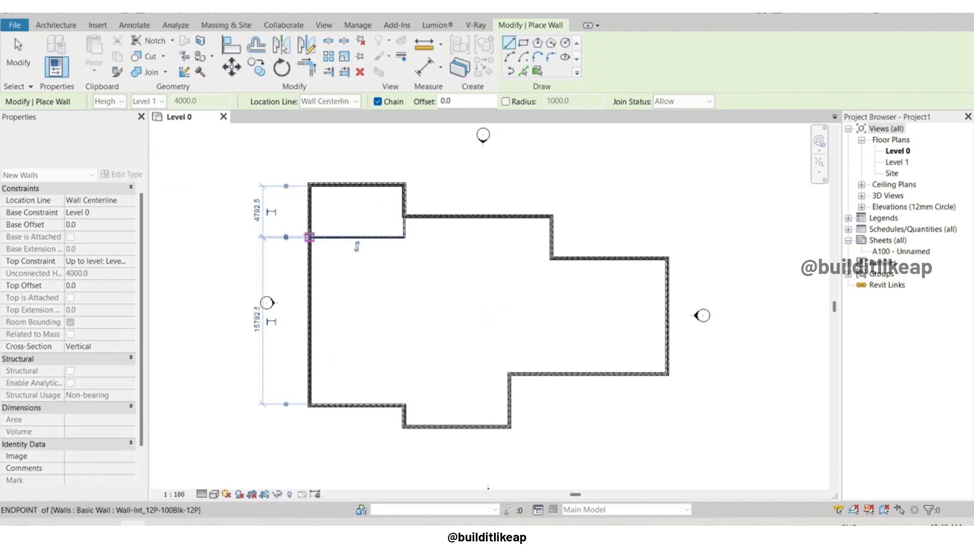
{"action": "key", "text": "Escape"}
Draw an interior wall from the partition's east end straight down to the exterior corner at the lower edge.
{"action": "left_click", "coordinate": [404, 237]}
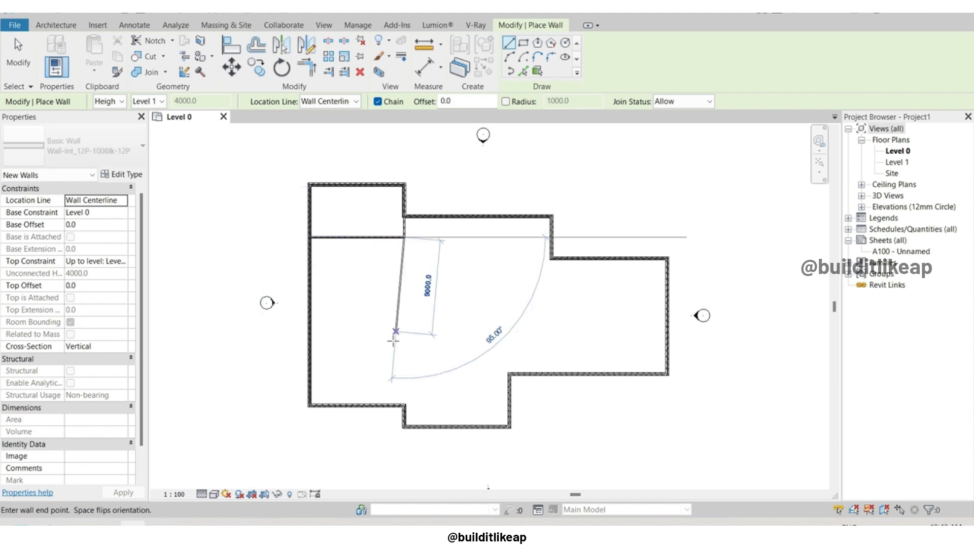
{"action": "left_click", "coordinate": [405, 405]}
{"action": "key", "text": "Escape"}
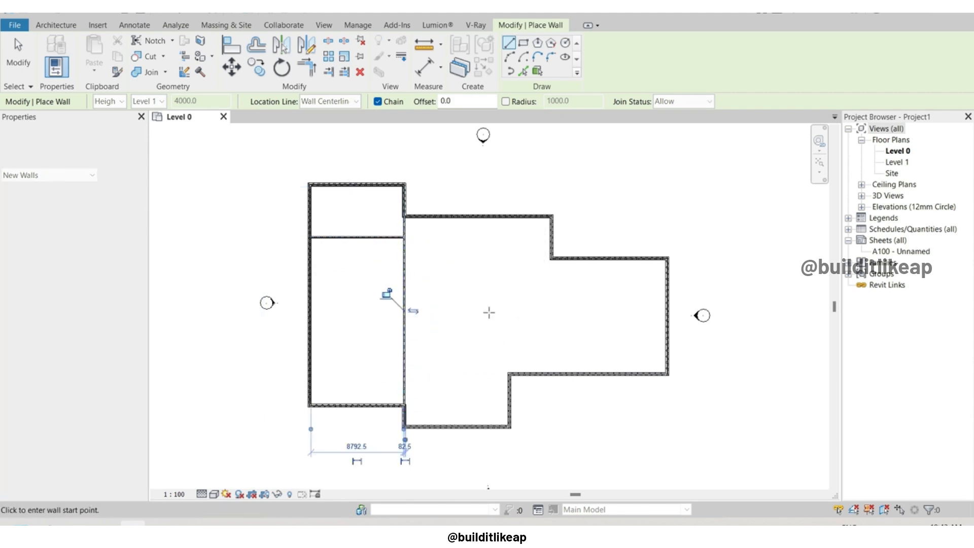
Divide the western strip with two horizontal partitions, spaced about 6020 and 3585 mm, and a vertical partition across the lowest room.
{"action": "left_click", "coordinate": [404, 302]}
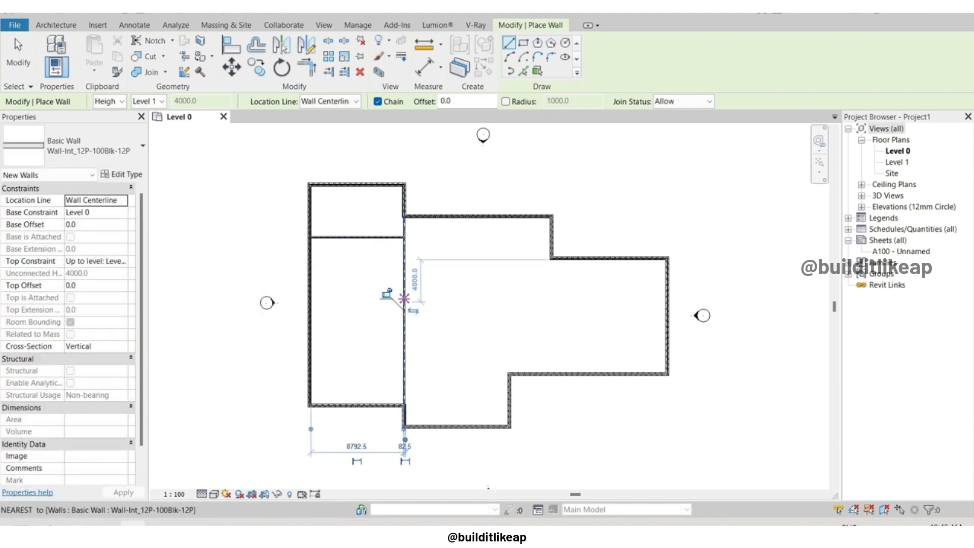
{"action": "left_click", "coordinate": [309, 302]}
{"action": "key", "text": "Escape"}
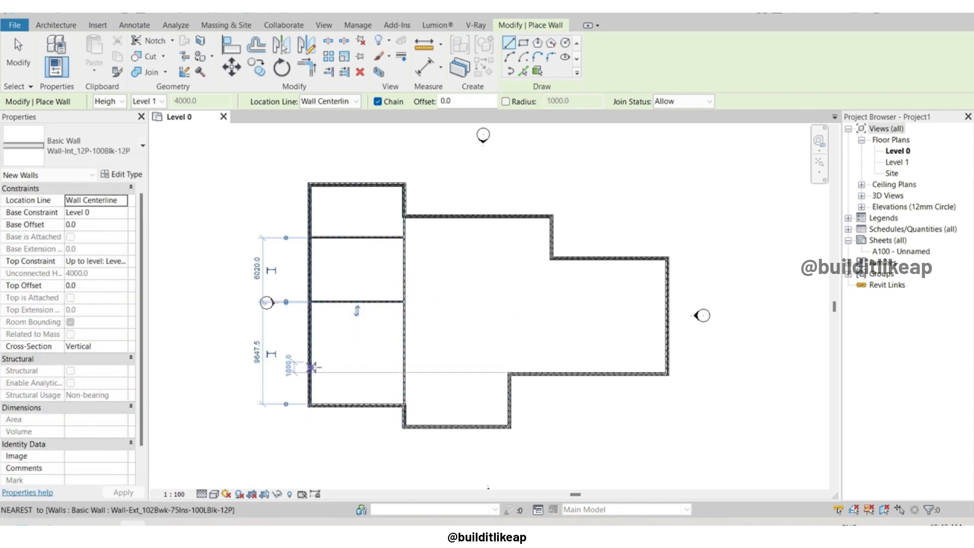
{"action": "left_click", "coordinate": [309, 341]}
{"action": "left_click", "coordinate": [404, 341]}
{"action": "key", "text": "Escape"}
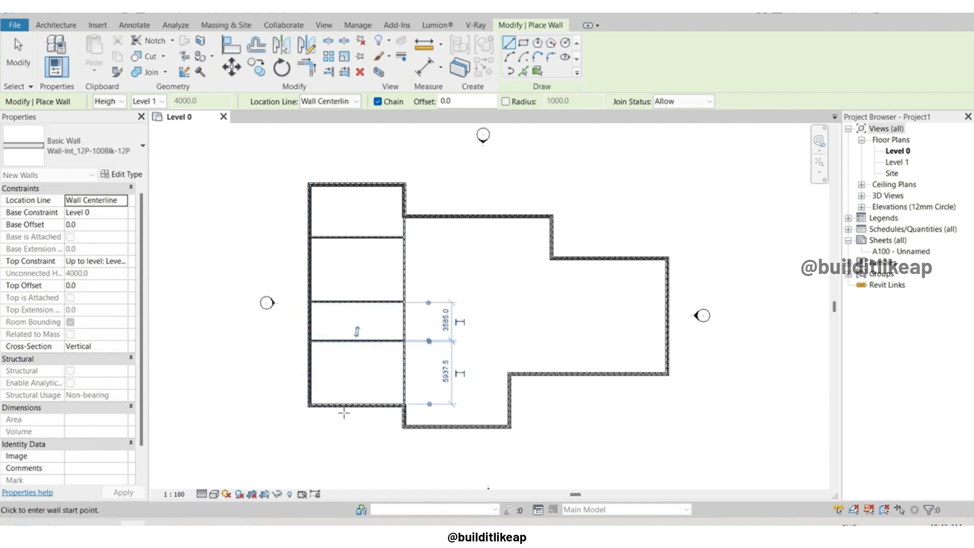
{"action": "left_click", "coordinate": [332, 404]}
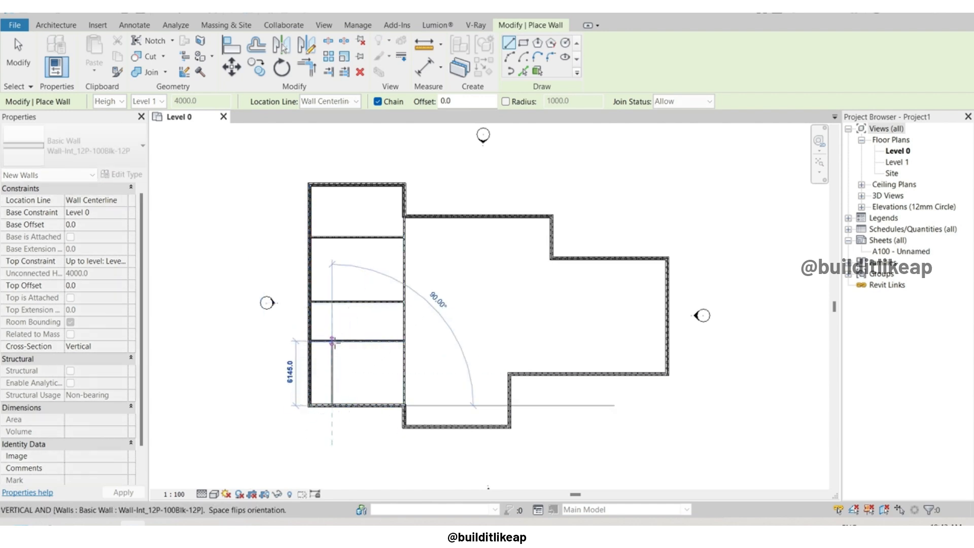
{"action": "left_click", "coordinate": [332, 341]}
{"action": "key", "text": "Escape"}
Enclose the upper middle area with interior walls along a 12000 mm horizontal run, and divide it below the exterior step corner.
{"action": "left_click", "coordinate": [478, 217]}
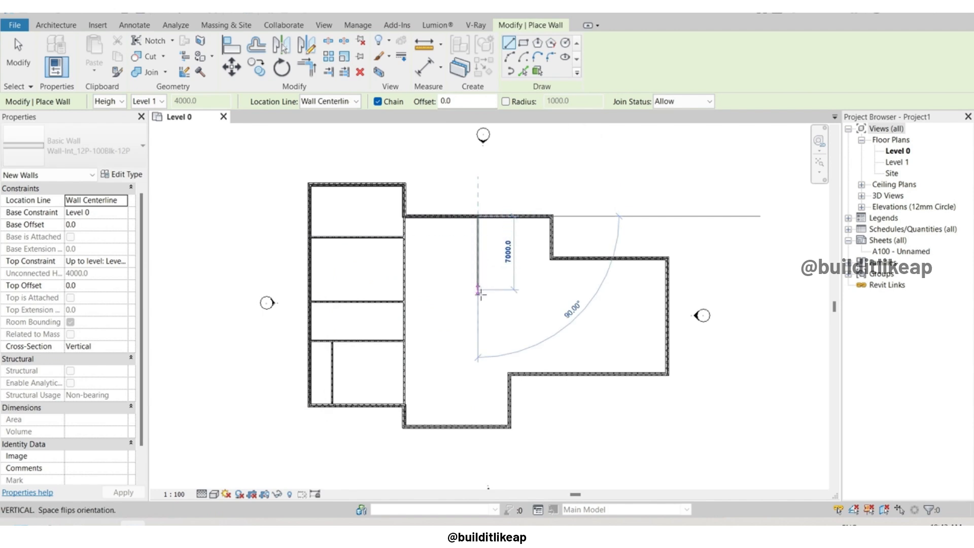
{"action": "left_click", "coordinate": [478, 302]}
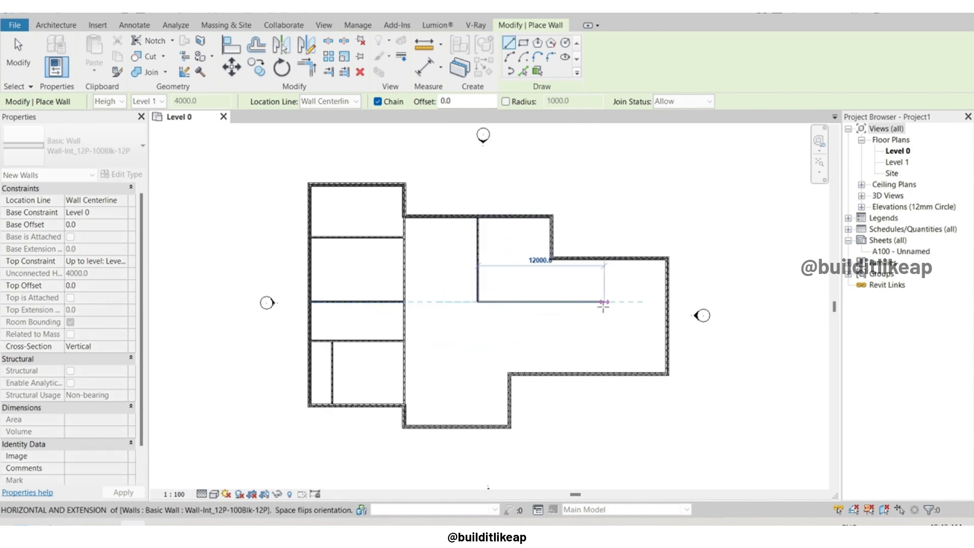
{"action": "left_click", "coordinate": [604, 306]}
{"action": "left_click", "coordinate": [604, 259]}
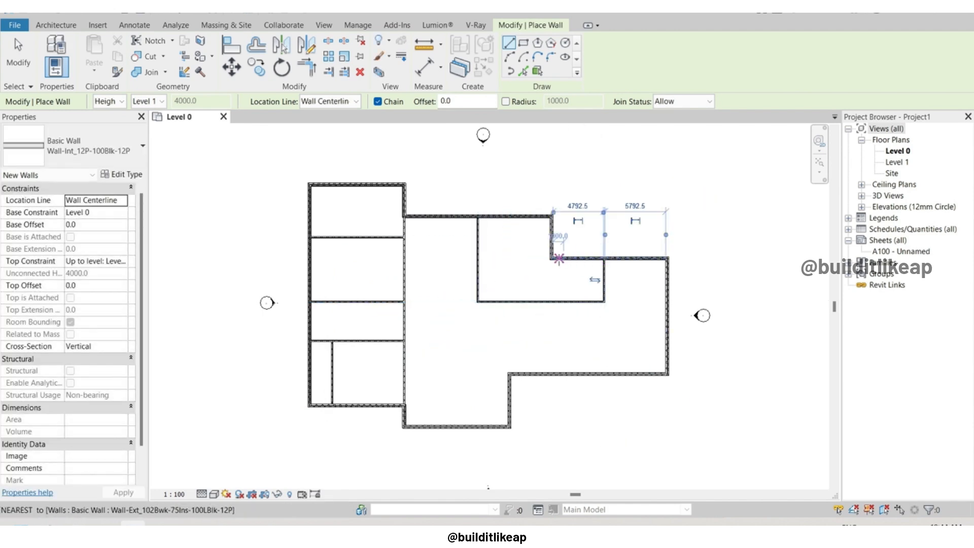
{"action": "left_click", "coordinate": [552, 259]}
{"action": "left_click", "coordinate": [552, 302]}
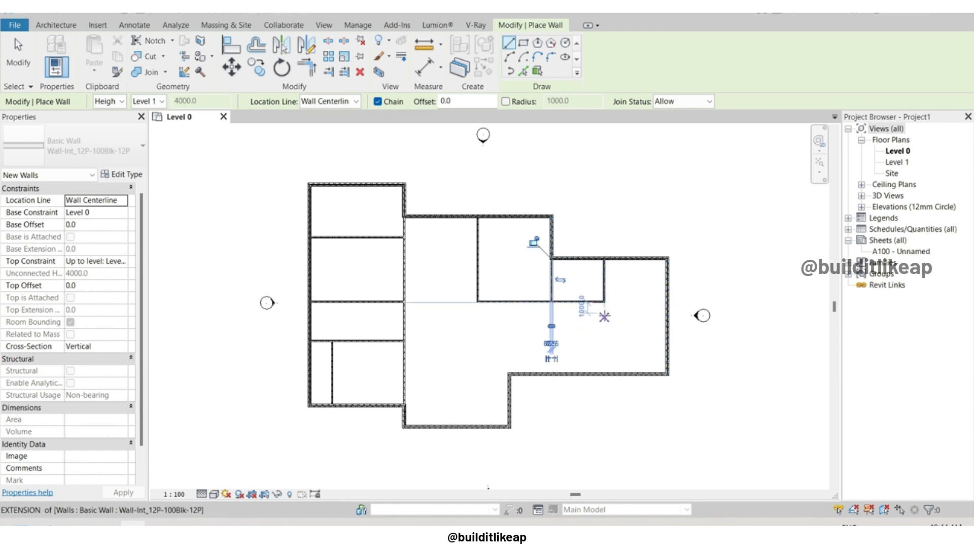
Add two vertical partitions between the 12000 mm interior wall and the lower exterior wall, one from its east end and one at the exterior corner.
{"action": "left_click", "coordinate": [604, 303]}
{"action": "left_click", "coordinate": [604, 374]}
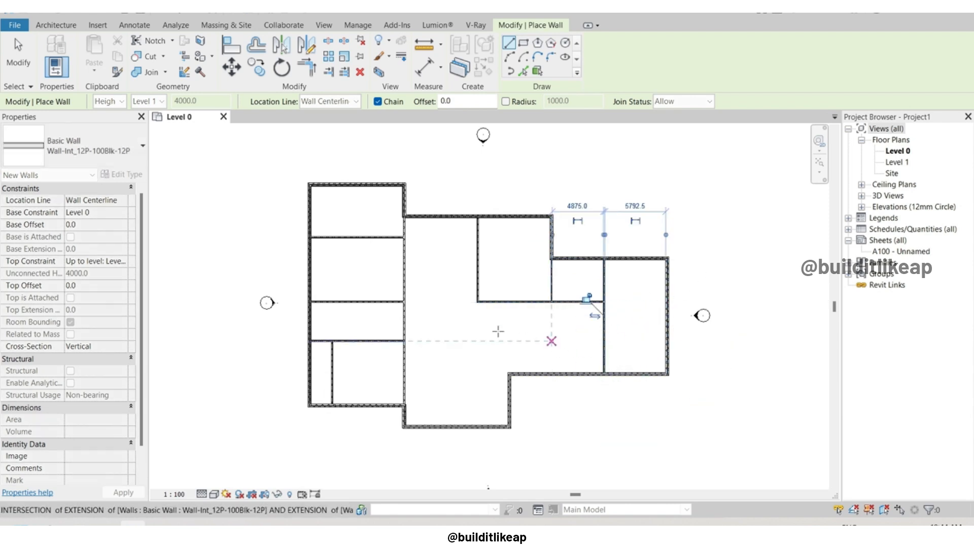
{"action": "left_click", "coordinate": [509, 375]}
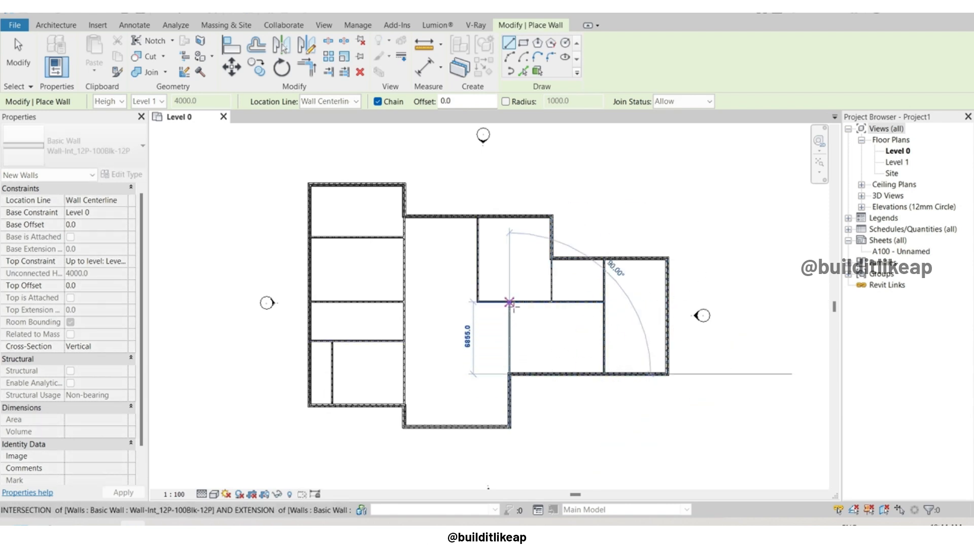
{"action": "left_click", "coordinate": [509, 303]}
{"action": "key", "text": "Escape"}
Draw a horizontal partition between the two long vertical interior walls, about 2875 mm above the 12000 mm wall's level, and finish placing walls.
{"action": "left_click", "coordinate": [477, 270]}
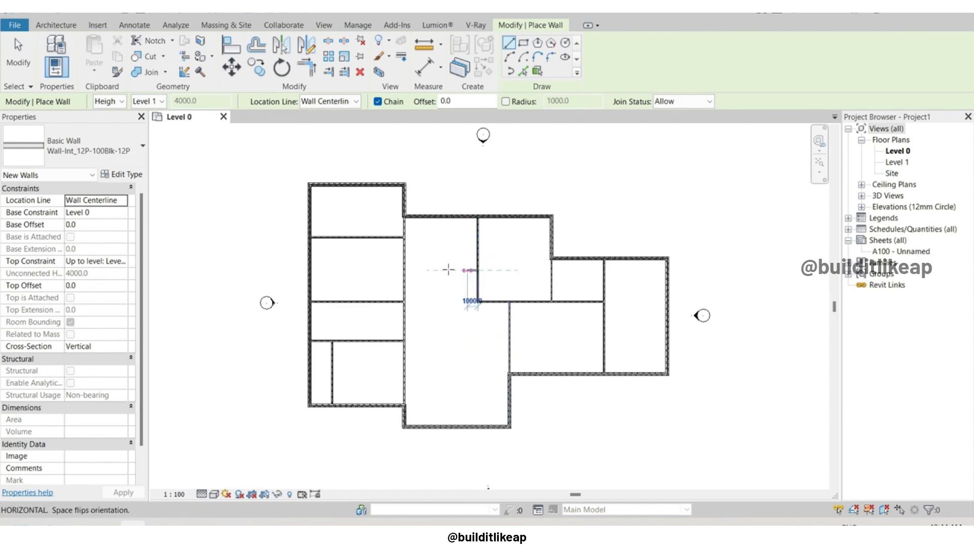
{"action": "left_click", "coordinate": [405, 269]}
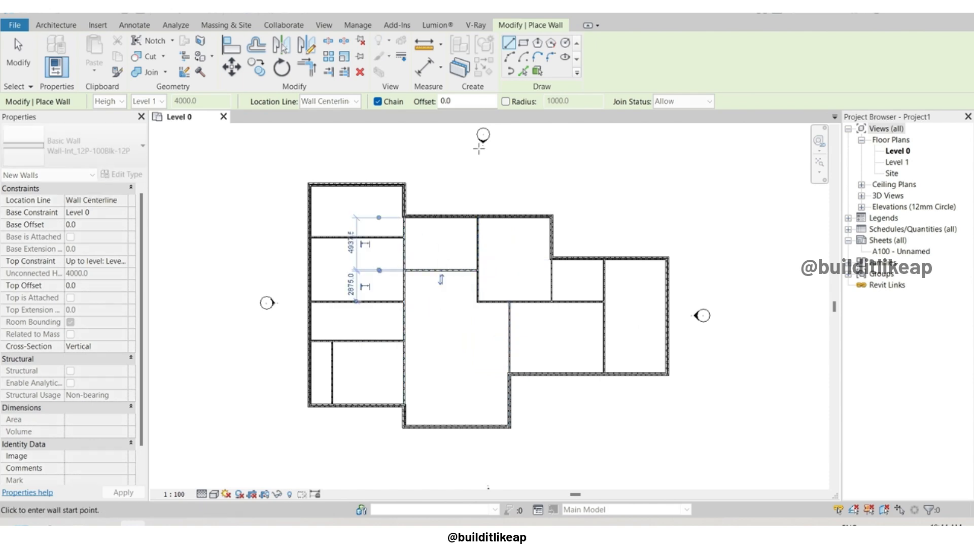
{"action": "left_click", "coordinate": [19, 59]}
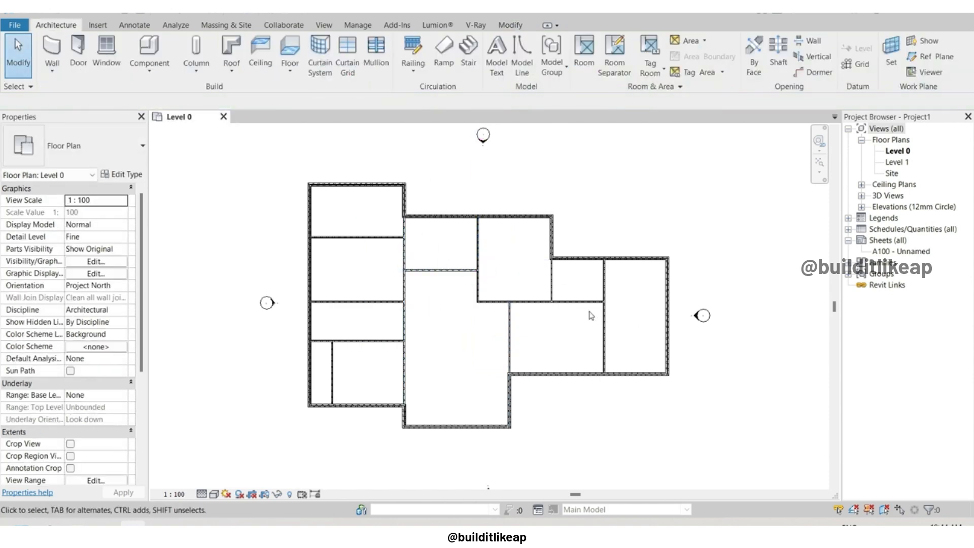
Place a Doors_ExtDbl_Flush 1810x2110mm door centred in the short exterior wall beside the lower middle room, 1450 mm from each end.
{"action": "scroll", "coordinate": [591, 316], "scroll_direction": "up", "scroll_amount": 1}
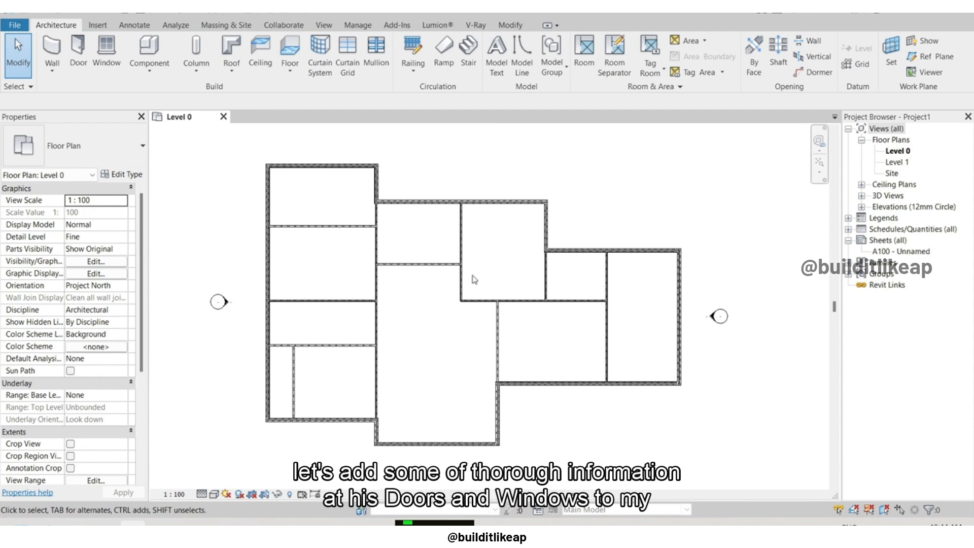
{"action": "left_click", "coordinate": [71, 52]}
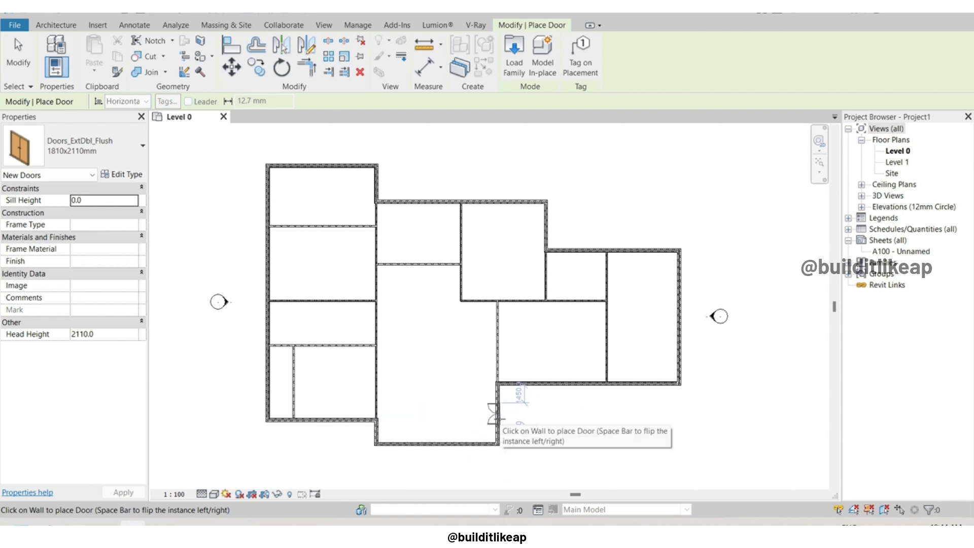
Place Doors_IntSgl 1010x2110mm doors into the left rooms along their shared vertical partition and into the two upper middle rooms.
{"action": "left_click", "coordinate": [102, 150]}
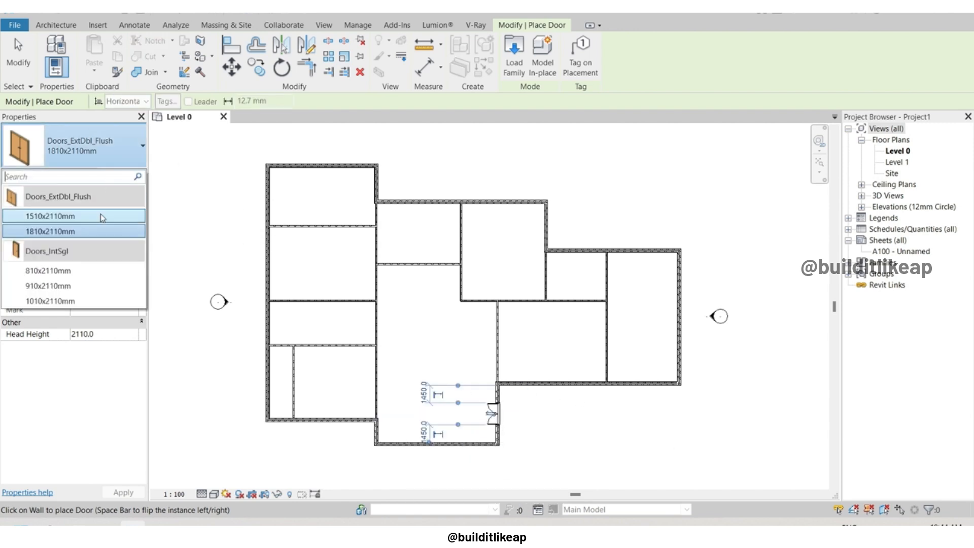
{"action": "left_click", "coordinate": [75, 300]}
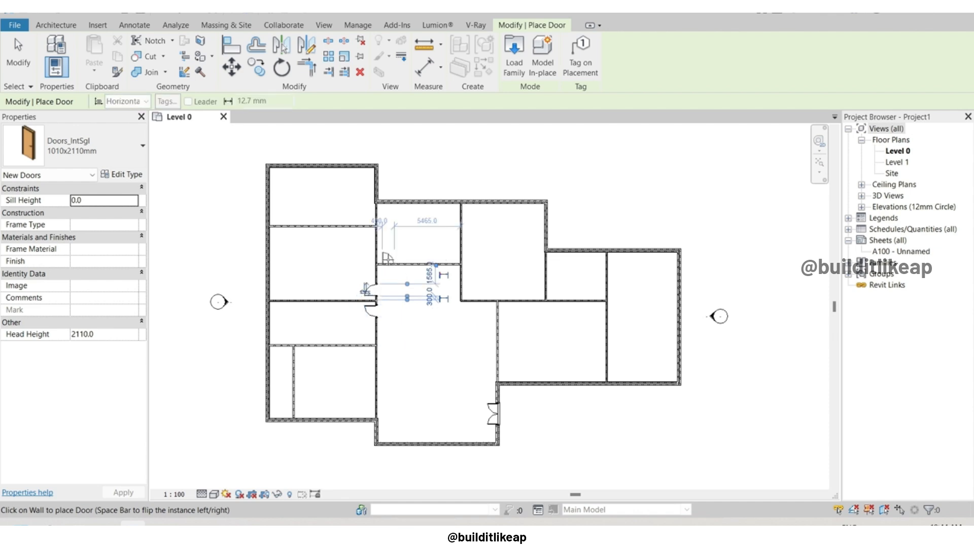
{"action": "left_click", "coordinate": [387, 259]}
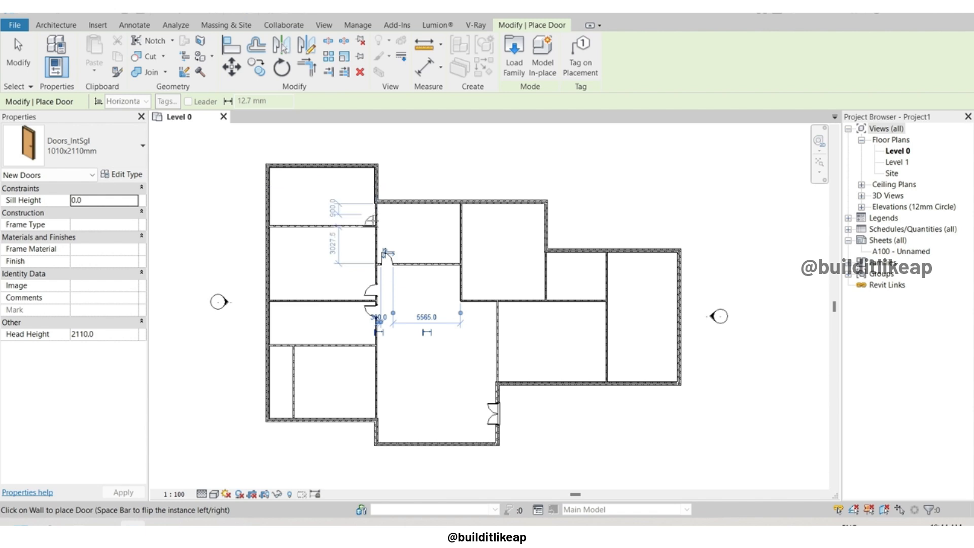
{"action": "left_click", "coordinate": [369, 215]}
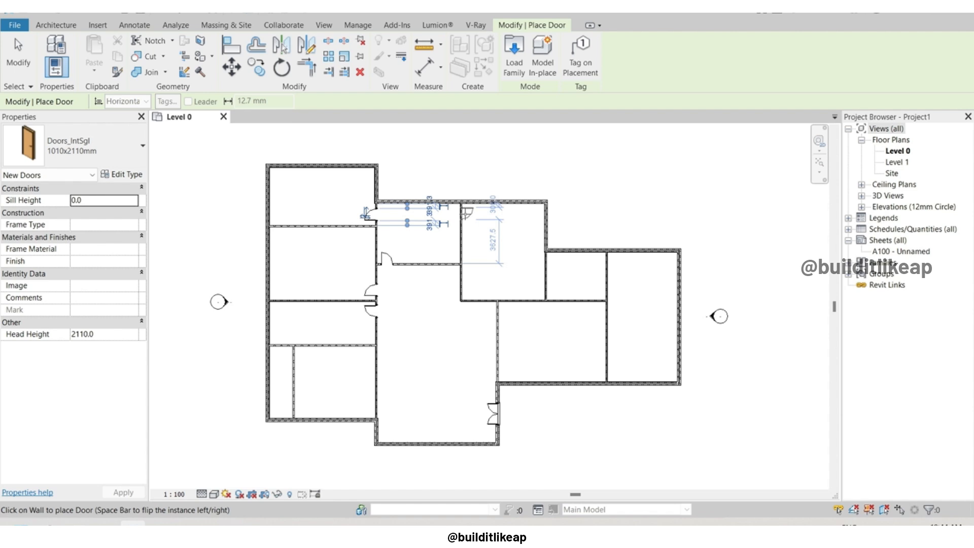
{"action": "left_click", "coordinate": [467, 212]}
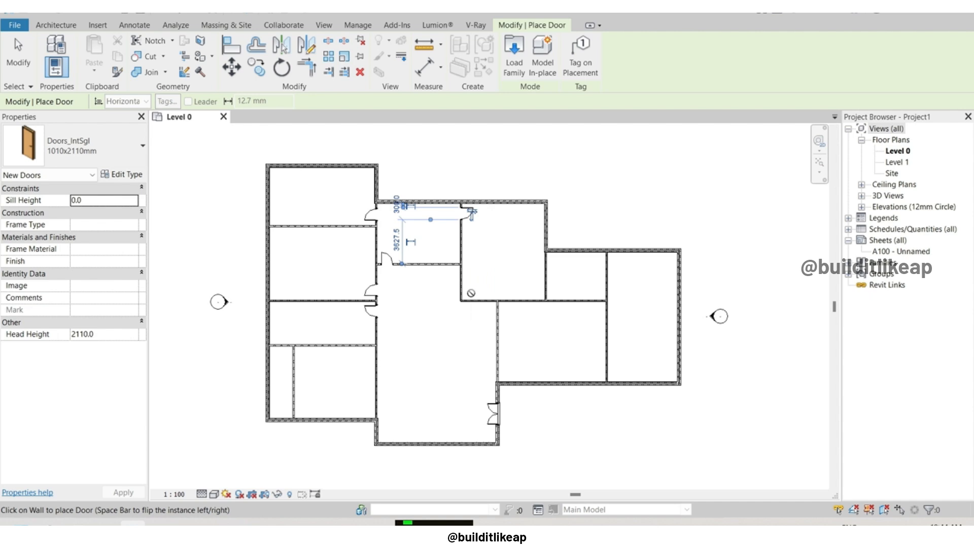
{"action": "left_click", "coordinate": [472, 212]}
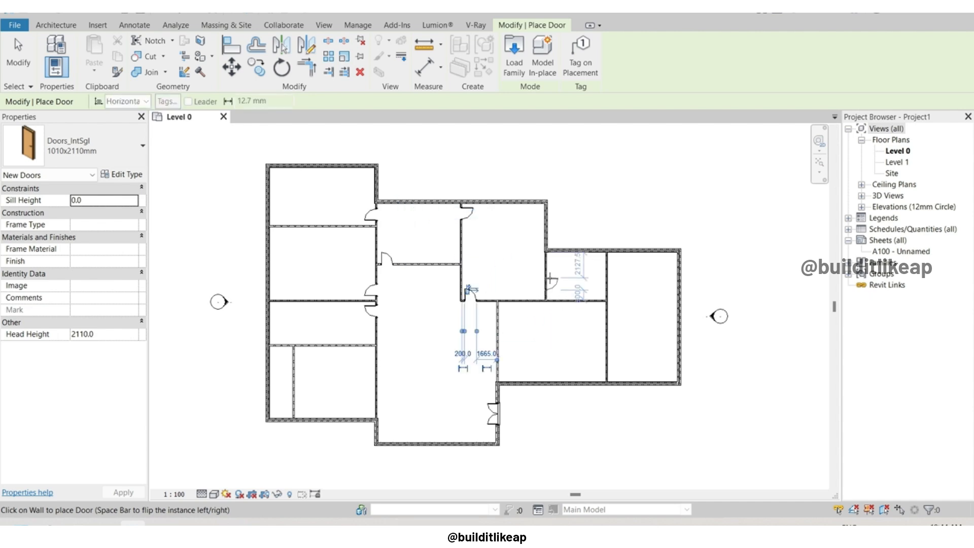
Add 1010x2110mm interior doors to the two right-wing vertical partitions, the lower left room and its narrow side room, and finish placing doors.
{"action": "left_click", "coordinate": [551, 262]}
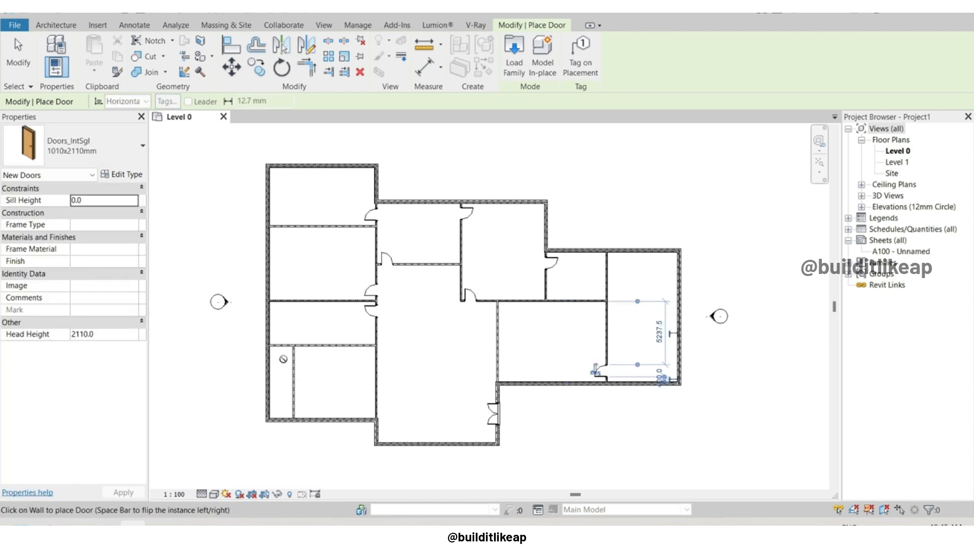
{"action": "key", "text": "space"}
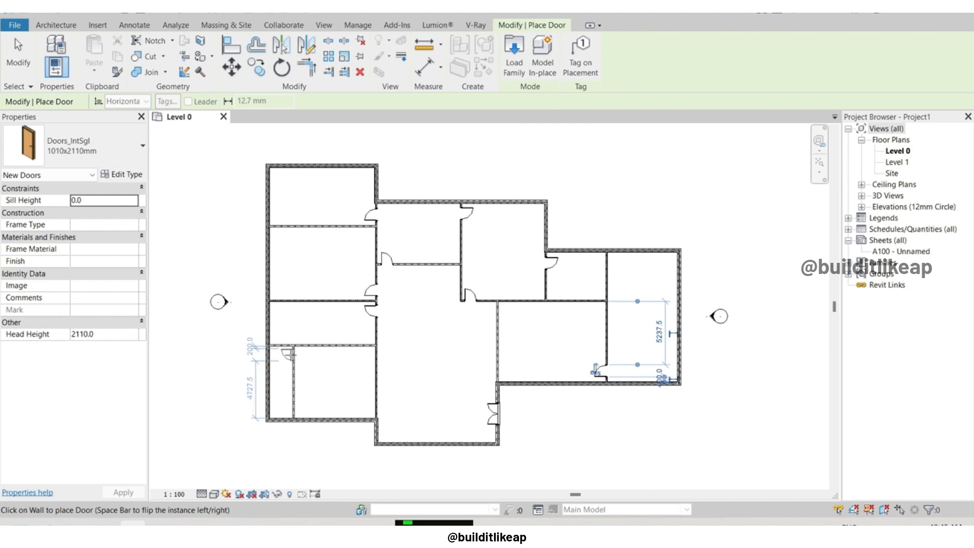
{"action": "left_click", "coordinate": [285, 350]}
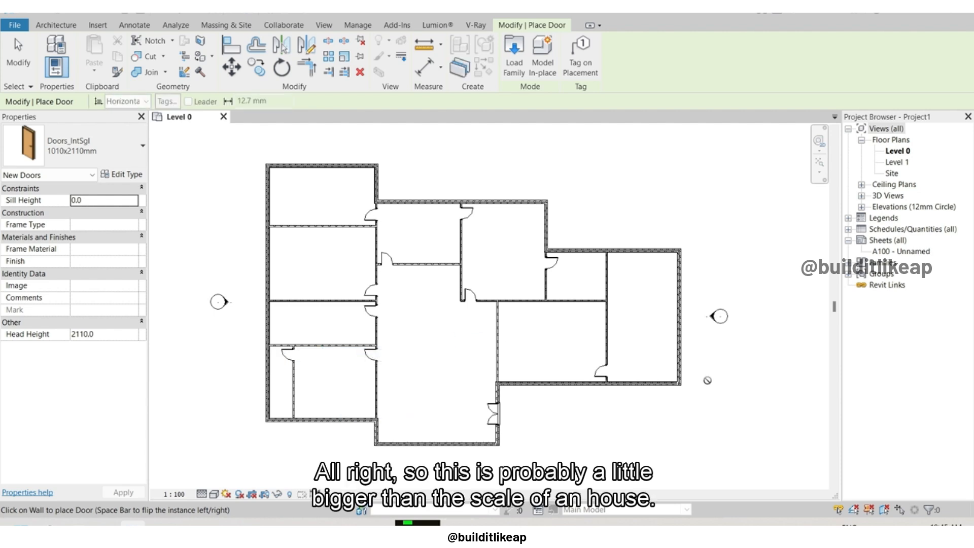
{"action": "left_click", "coordinate": [553, 258]}
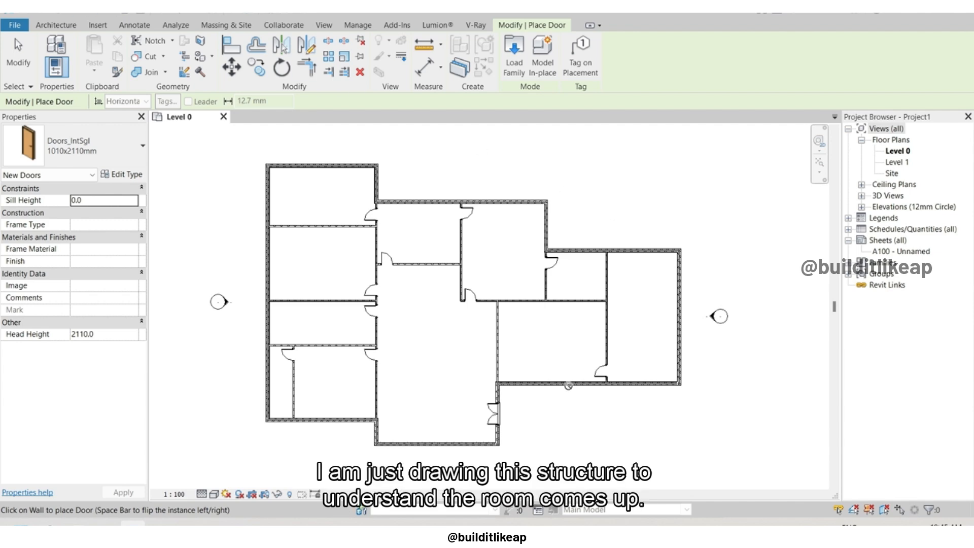
{"action": "key", "text": "Escape"}
{"action": "key", "text": "Escape"}
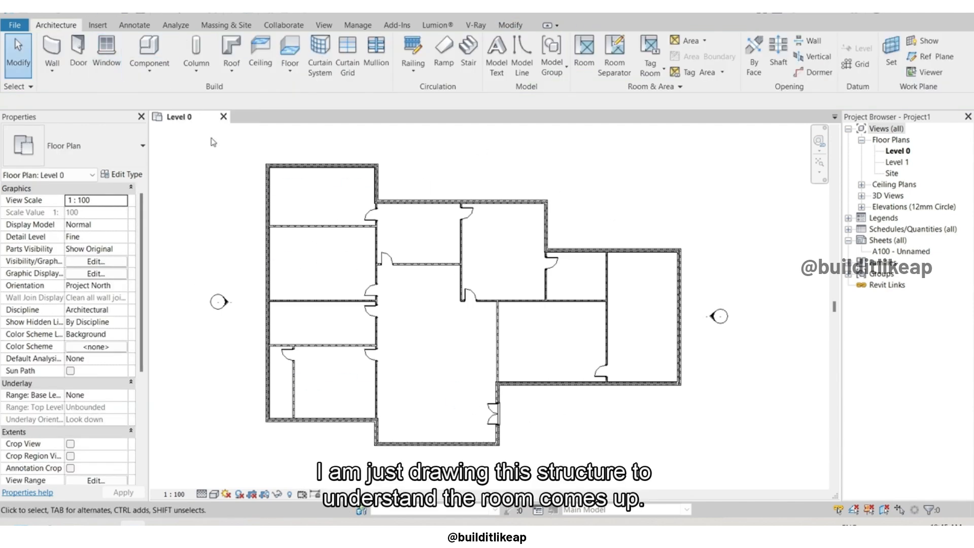
Place Windows_Sgl_Plain 1810x1210mm windows in the upper left room, one in its left exterior wall and two in its upper wall.
{"action": "left_click", "coordinate": [107, 51]}
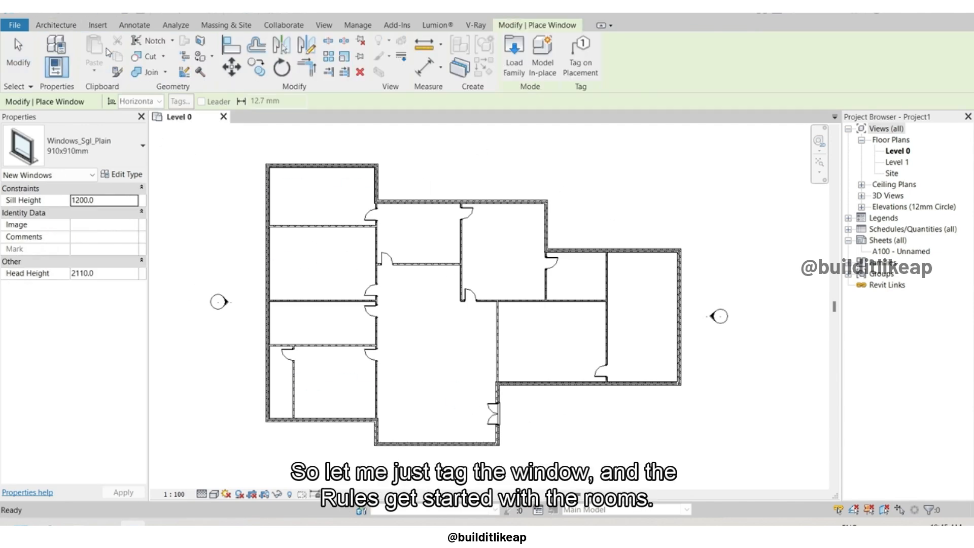
{"action": "left_click", "coordinate": [90, 137]}
{"action": "left_click", "coordinate": [71, 292]}
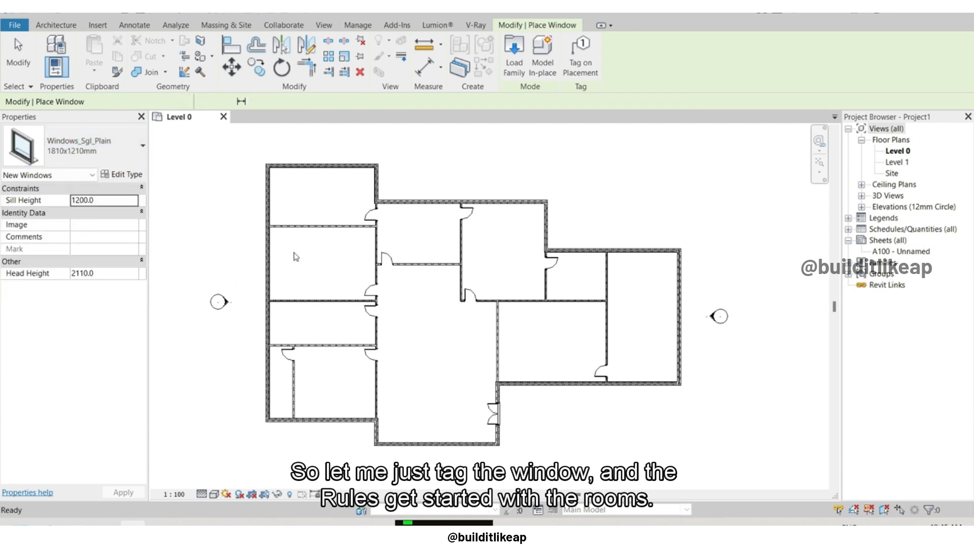
{"action": "left_click", "coordinate": [274, 197]}
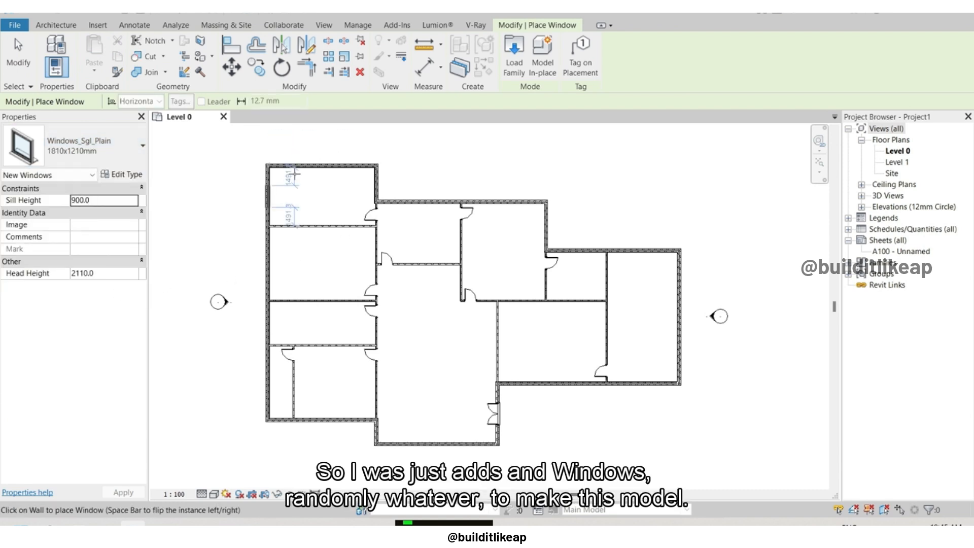
{"action": "left_click", "coordinate": [300, 170]}
{"action": "left_click", "coordinate": [343, 167]}
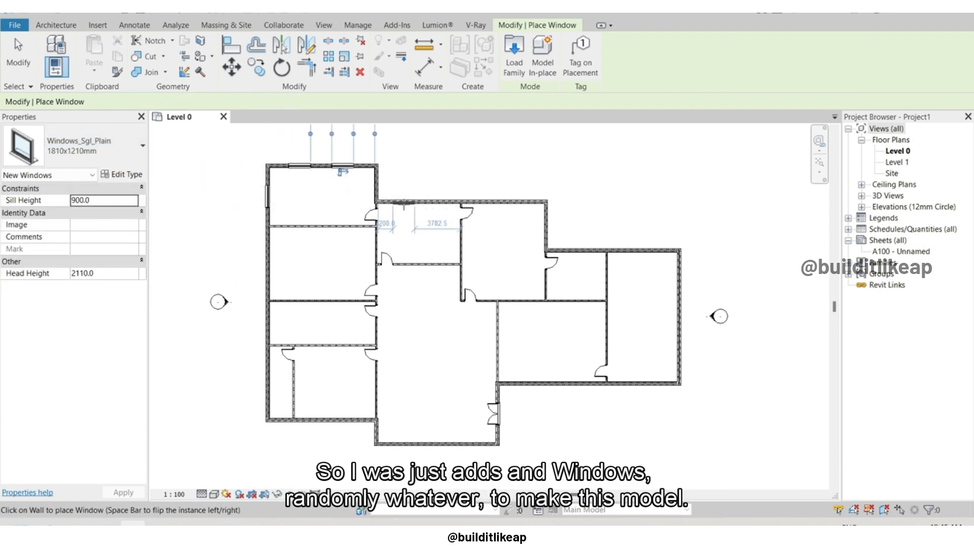
Place one 1810x1210mm window in the upper exterior wall of each middle and right-wing room, and two in the far right exterior wall.
{"action": "left_click", "coordinate": [404, 203]}
{"action": "left_click", "coordinate": [503, 202]}
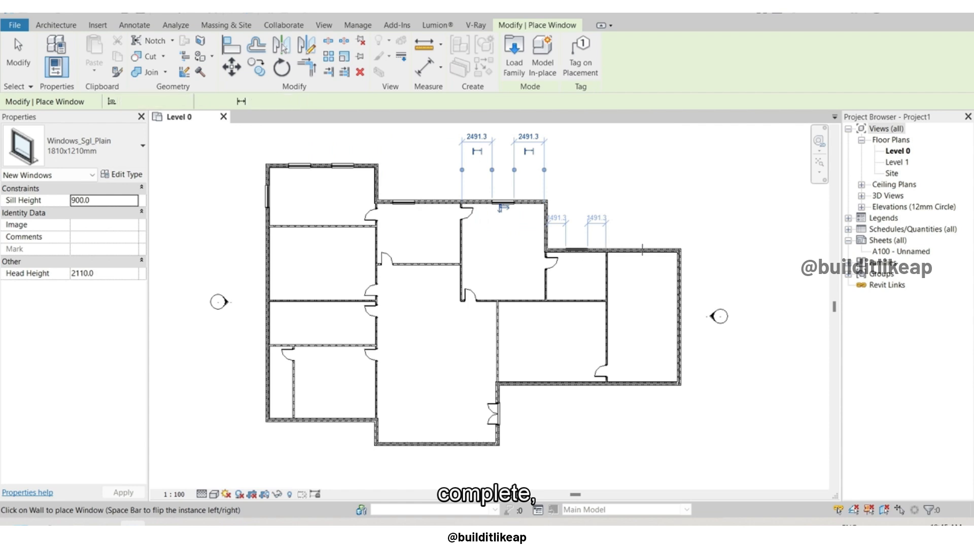
{"action": "left_click", "coordinate": [576, 250]}
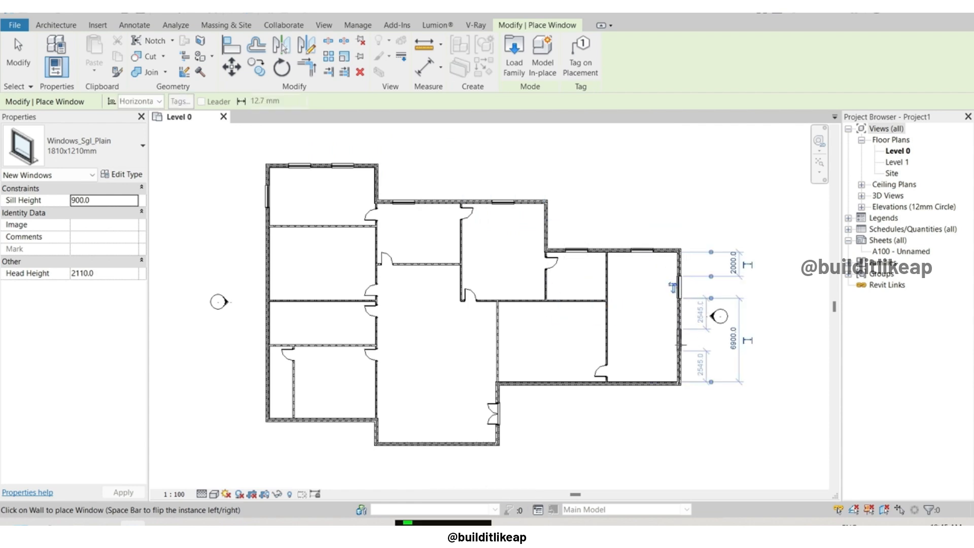
{"action": "left_click", "coordinate": [673, 287]}
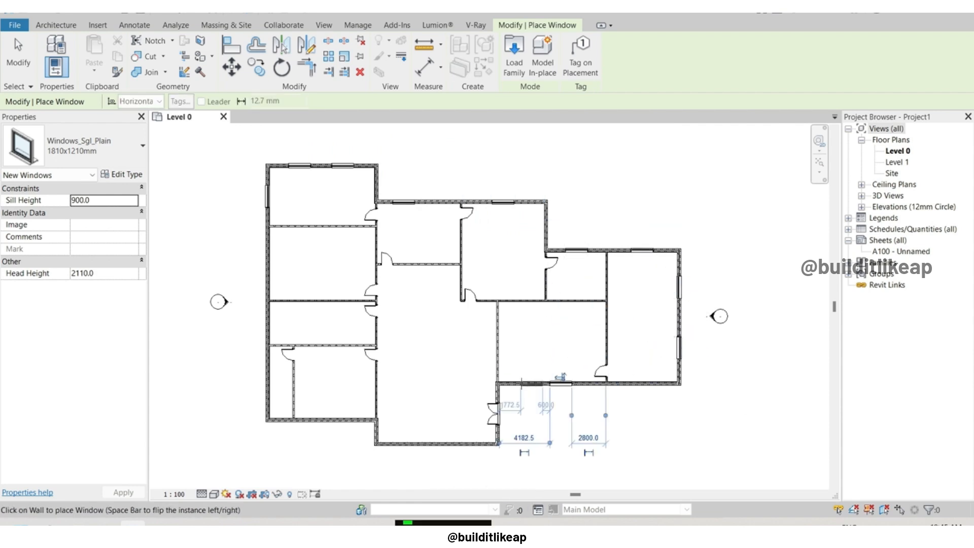
Place 1810x1210mm windows in the lower exterior walls: two in the room beside the entrance, one in the far right room and two in the entrance room.
{"action": "left_click", "coordinate": [523, 382]}
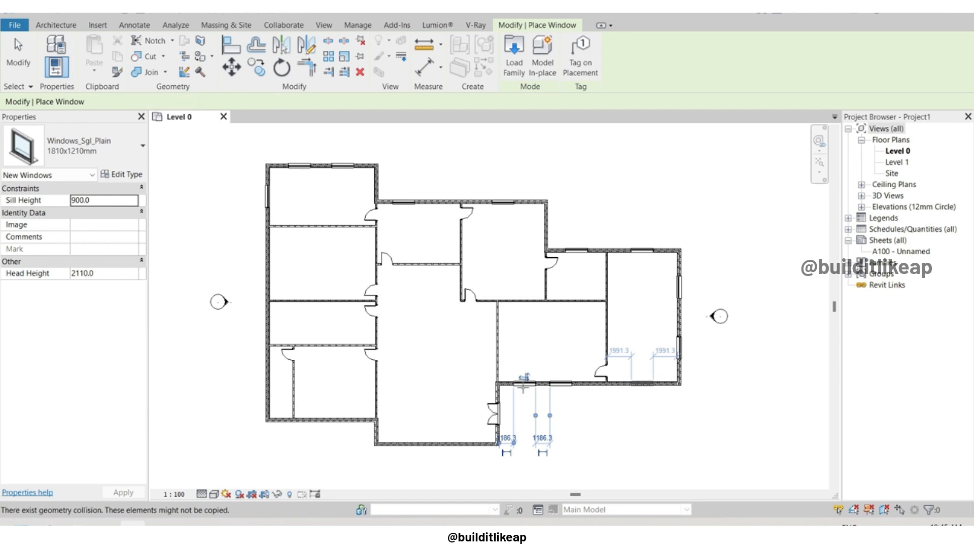
{"action": "left_click", "coordinate": [643, 381]}
{"action": "left_click", "coordinate": [459, 444]}
{"action": "left_click", "coordinate": [413, 444]}
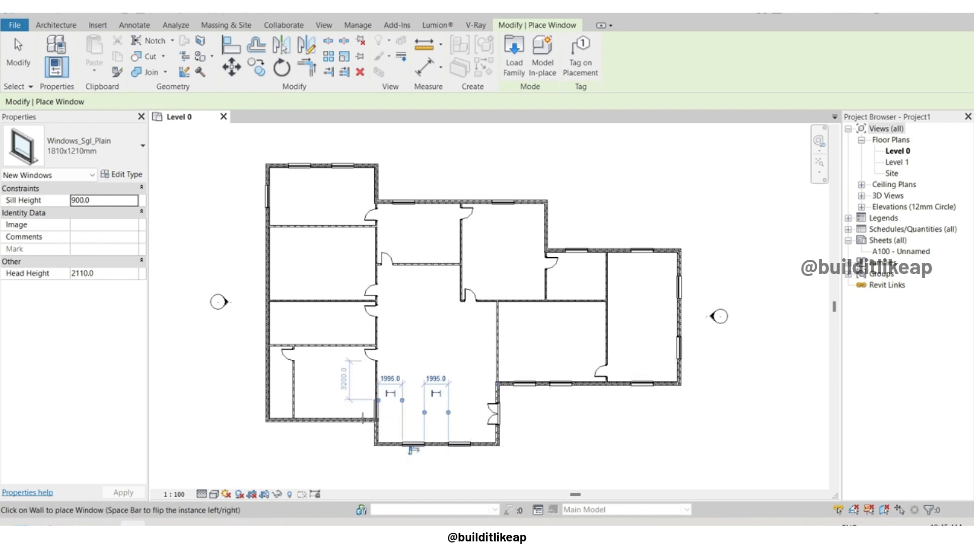
Add a window to the lower left room's lower wall, one to the third left room and two to the second, and finish placing windows.
{"action": "left_click", "coordinate": [343, 419]}
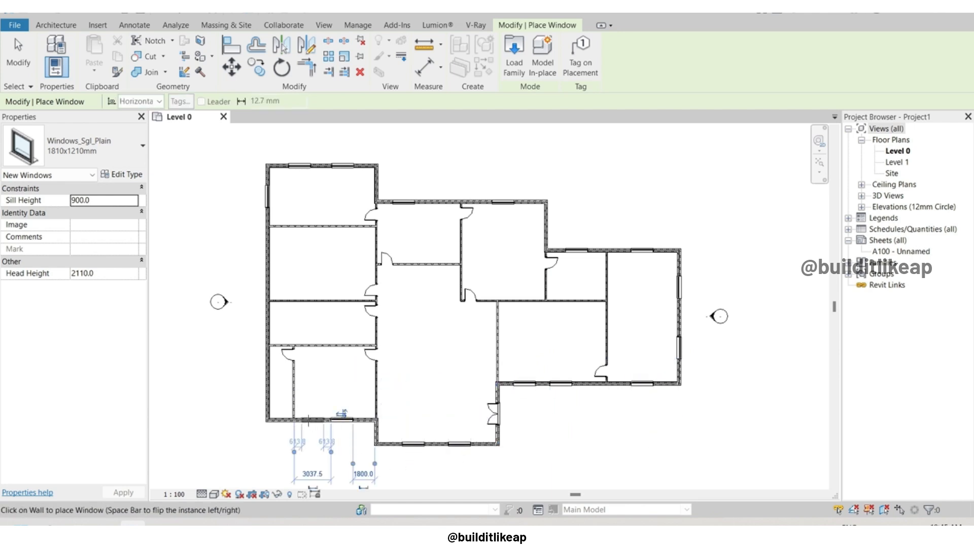
{"action": "left_click", "coordinate": [269, 324]}
{"action": "left_click", "coordinate": [269, 275]}
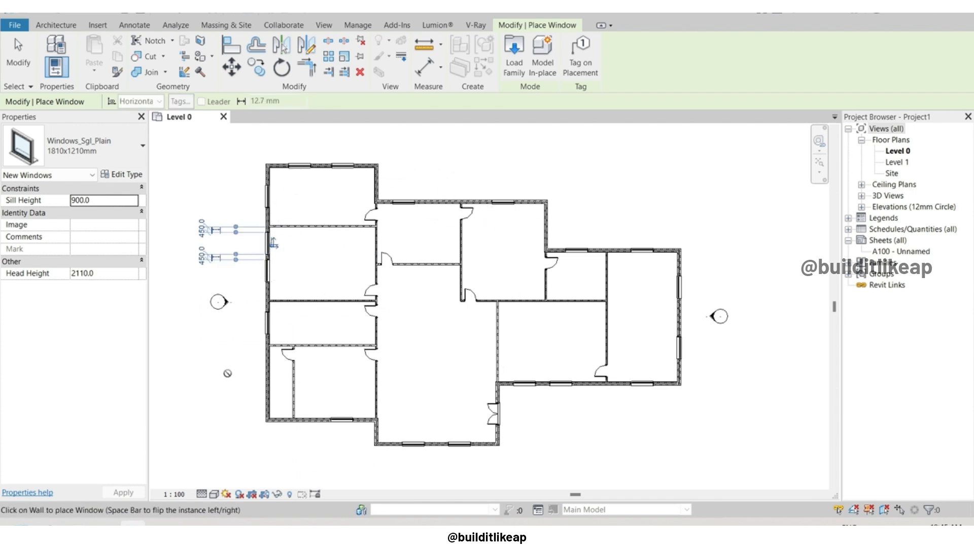
{"action": "key", "text": "Escape"}
{"action": "key", "text": "Escape"}
Flip the facing of the second left room's lower window and move it to 1160 mm below its neighbour and 790 mm above the partition.
{"action": "left_click", "coordinate": [270, 277]}
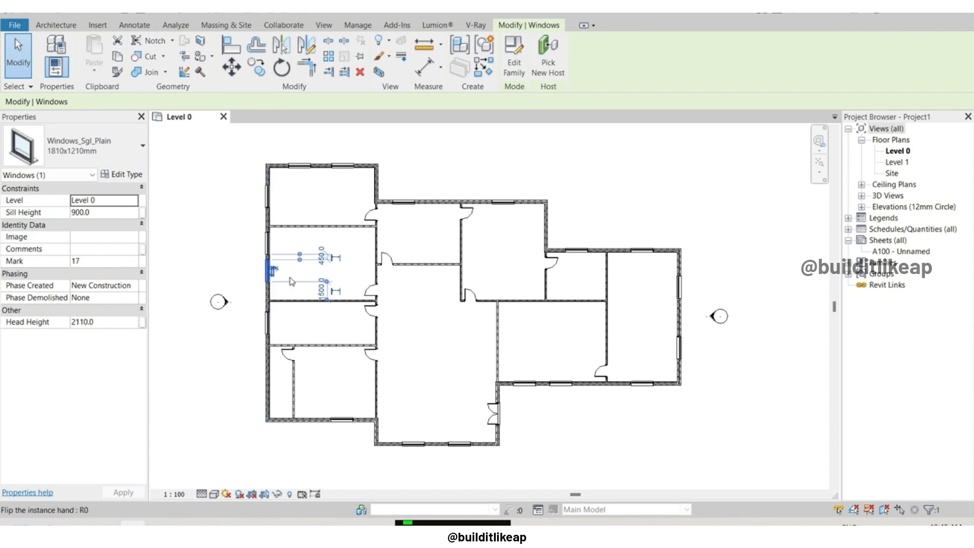
{"action": "key", "text": "Escape"}
{"action": "left_click", "coordinate": [275, 268]}
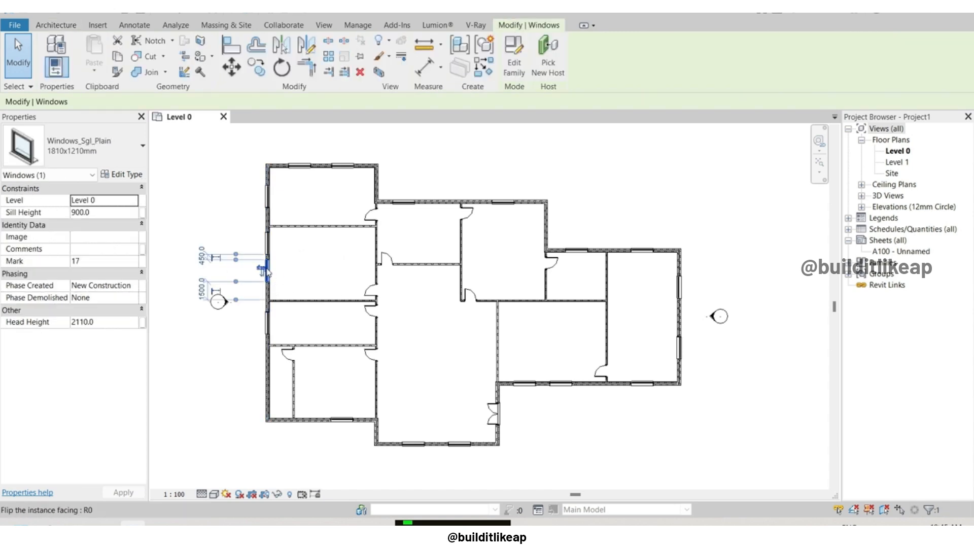
{"action": "left_click", "coordinate": [264, 273]}
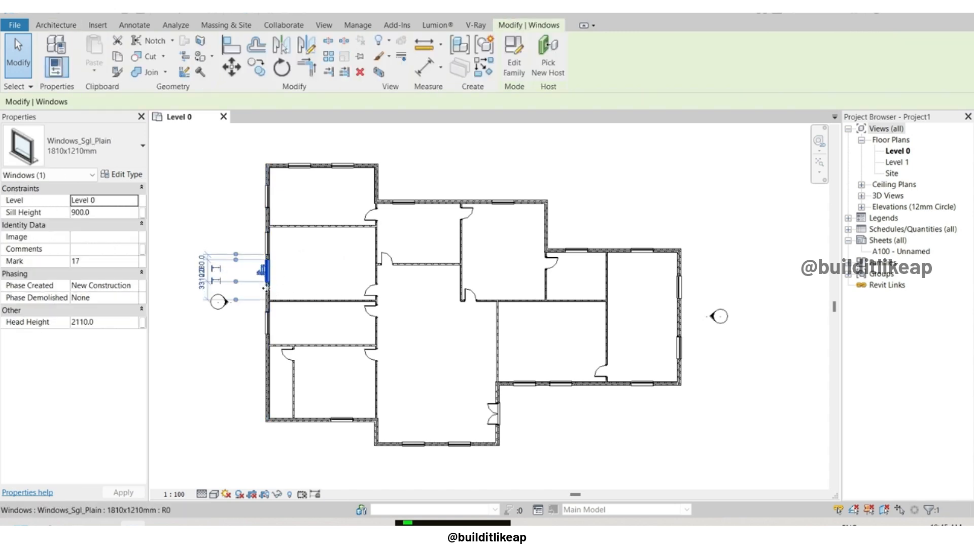
{"action": "scroll", "coordinate": [267, 273], "scroll_direction": "up", "scroll_amount": 5}
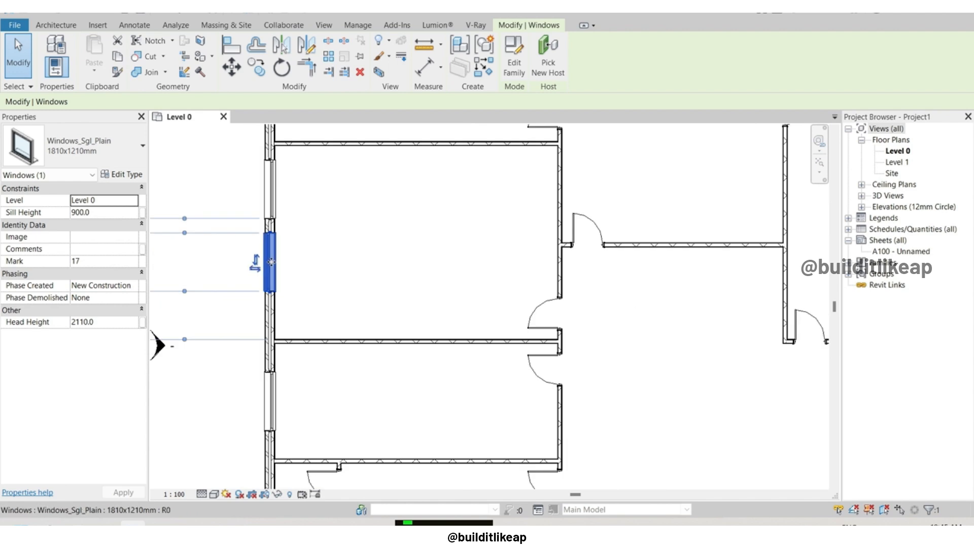
{"action": "scroll", "coordinate": [269, 267], "scroll_direction": "down", "scroll_amount": 5}
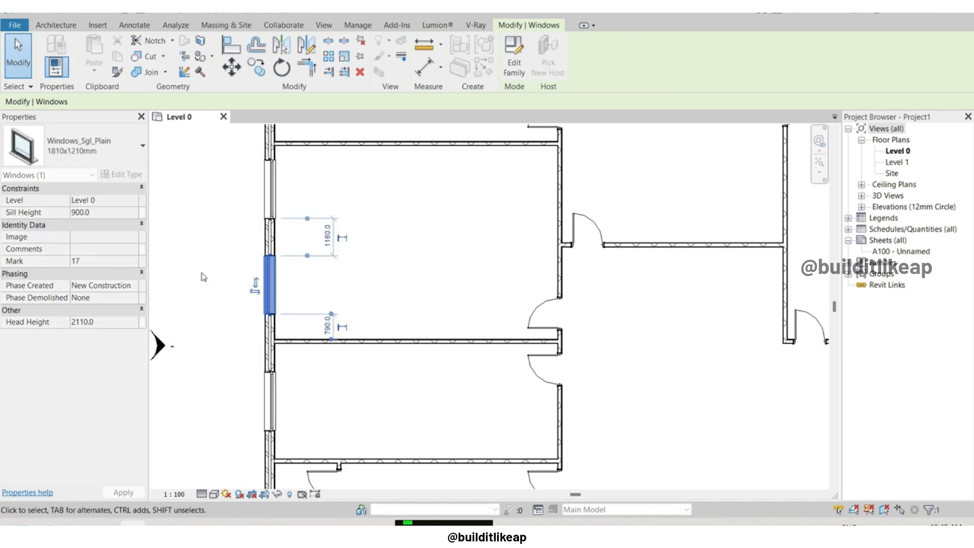
Shift the two windows in the lower wall of the room beside the entrance about 1000 mm right, flipping the facing of the left one.
{"action": "left_click", "coordinate": [728, 476]}
{"action": "scroll", "coordinate": [728, 475], "scroll_direction": "up", "scroll_amount": 3}
{"action": "left_click", "coordinate": [465, 337]}
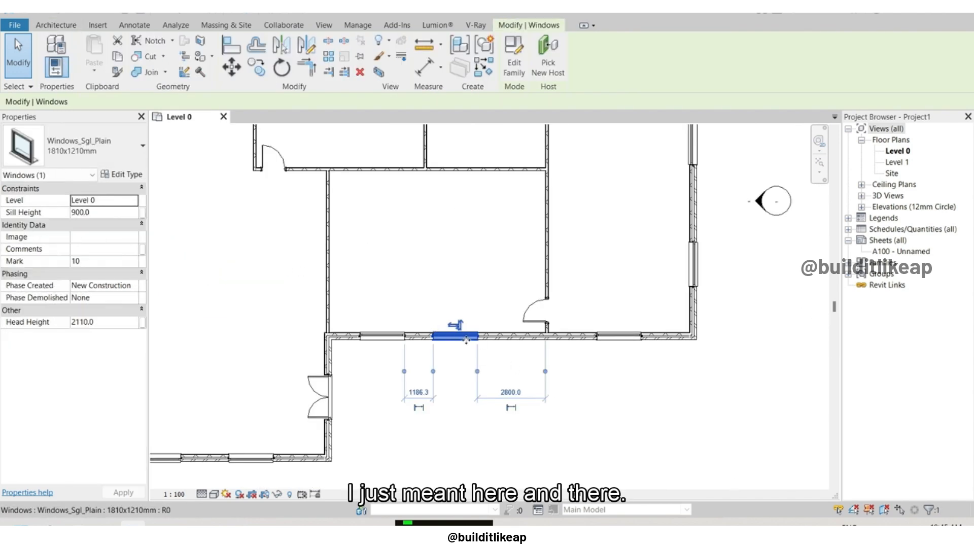
{"action": "left_click_drag", "start_coordinate": [466, 340], "coordinate": [477, 340]}
{"action": "left_click", "coordinate": [398, 337]}
{"action": "key", "text": "space"}
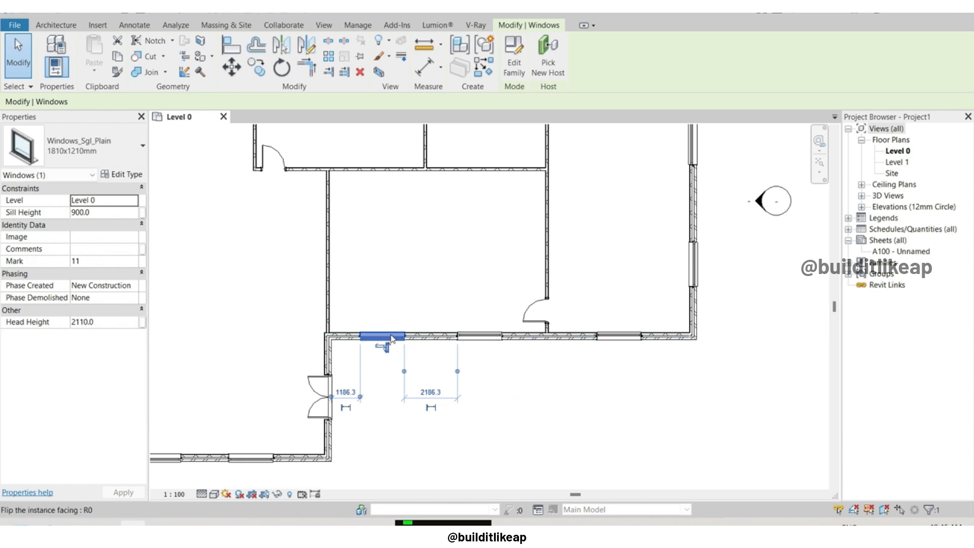
{"action": "left_click_drag", "start_coordinate": [407, 331], "coordinate": [417, 331]}
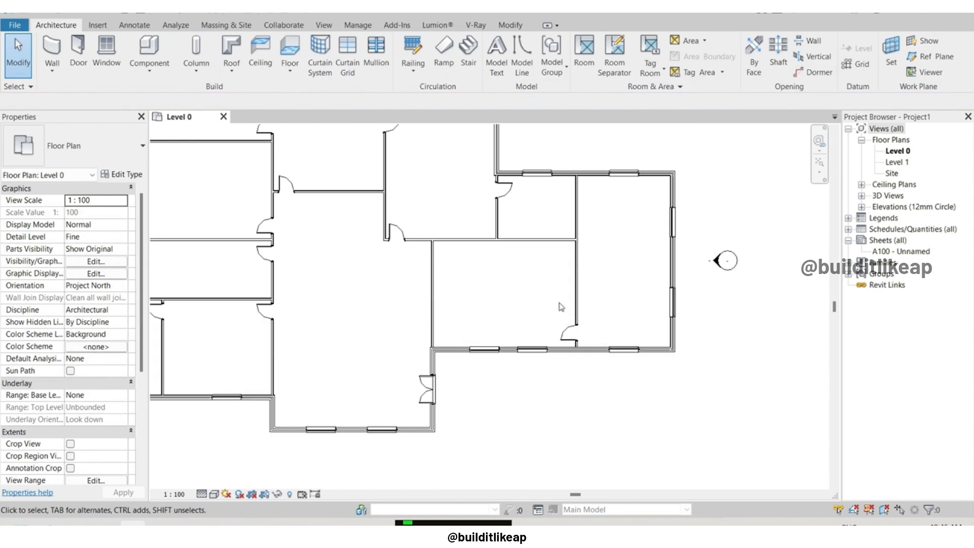
Start placing new rooms on the Level 0 plan with the Tag on Placement option turned on.
{"action": "scroll", "coordinate": [563, 310], "scroll_direction": "down", "scroll_amount": 4}
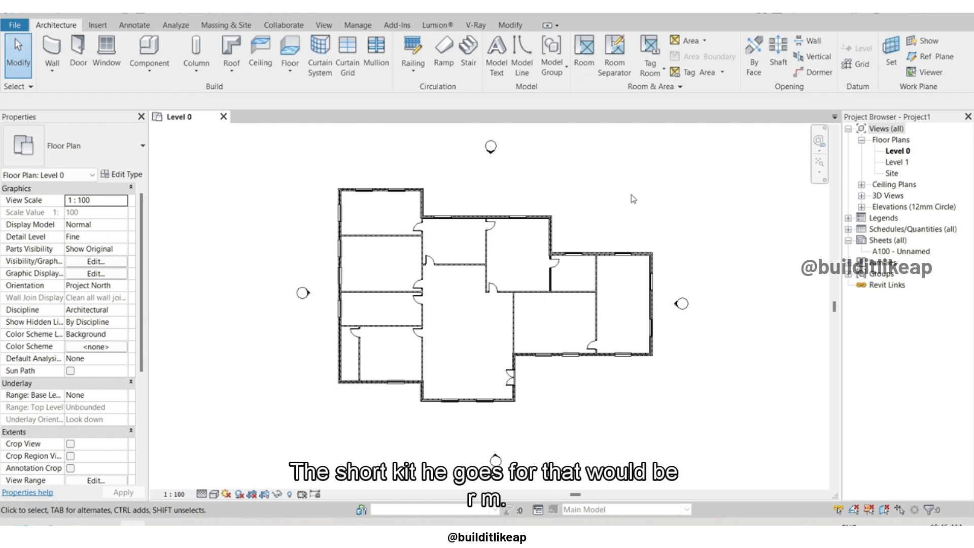
{"action": "key", "text": "r"}
{"action": "key", "text": "m"}
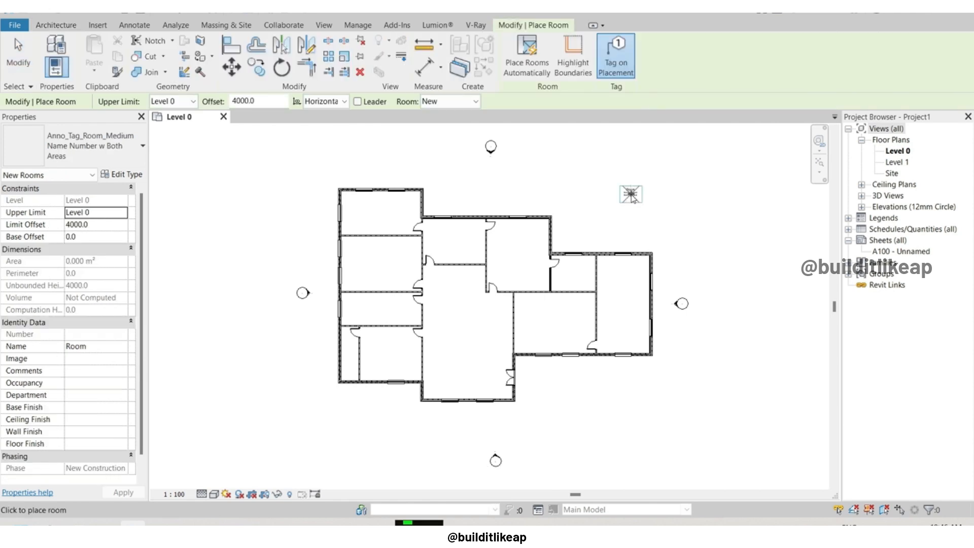
{"action": "scroll", "coordinate": [489, 211], "scroll_direction": "up", "scroll_amount": 4}
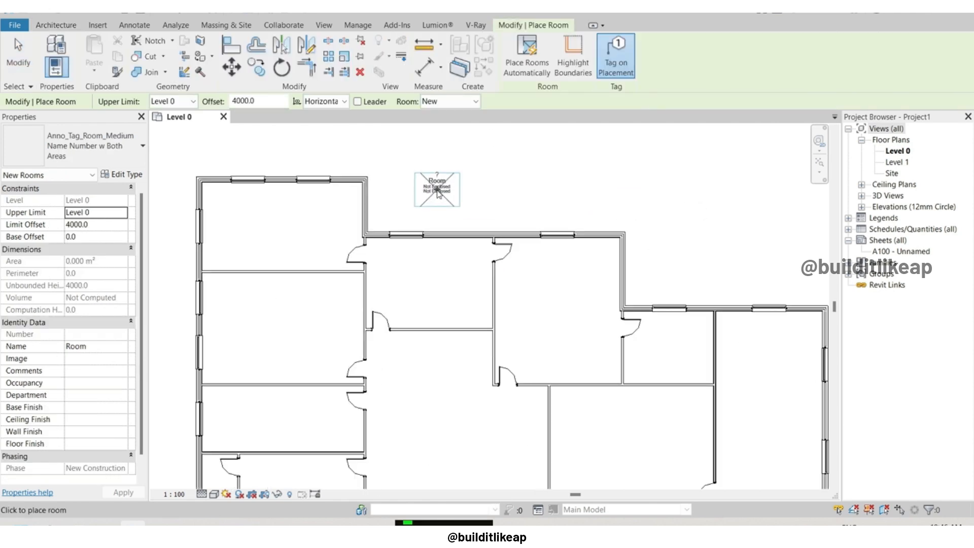
{"action": "middle_click_drag", "start_coordinate": [444, 192], "coordinate": [468, 207]}
{"action": "scroll", "coordinate": [468, 207], "scroll_direction": "down", "scroll_amount": 3}
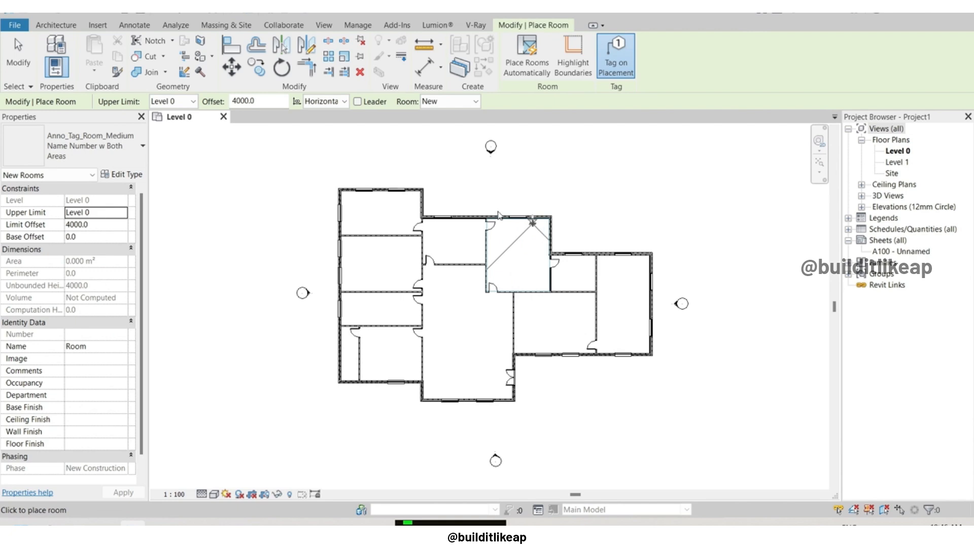
{"action": "scroll", "coordinate": [500, 213], "scroll_direction": "up", "scroll_amount": 2}
{"action": "scroll", "coordinate": [315, 162], "scroll_direction": "up", "scroll_amount": 3}
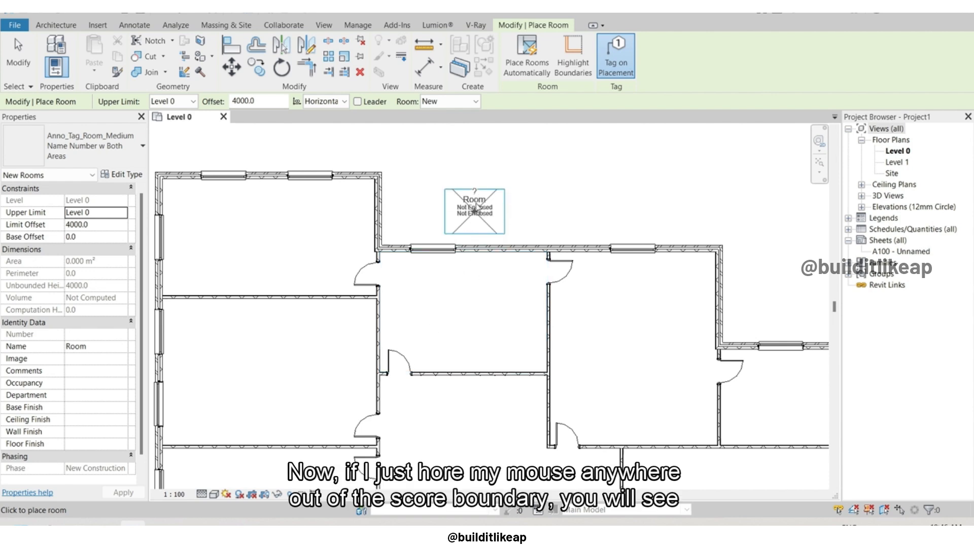
{"action": "scroll", "coordinate": [654, 244], "scroll_direction": "down", "scroll_amount": 1}
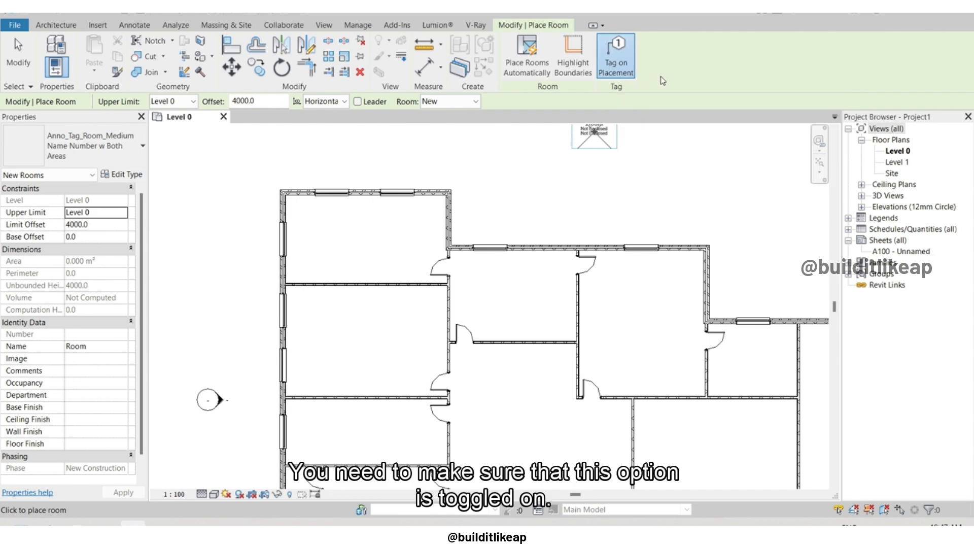
{"action": "left_click", "coordinate": [616, 56]}
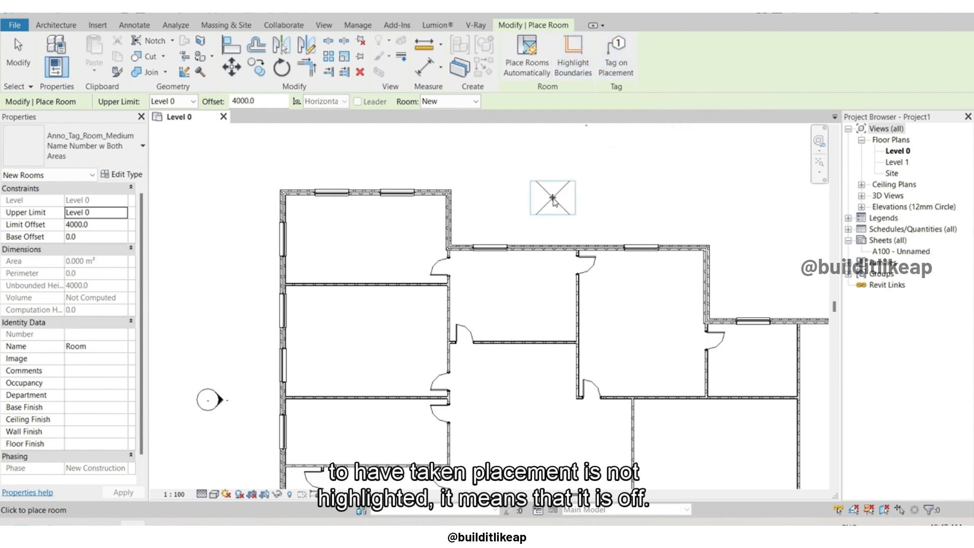
{"action": "left_click", "coordinate": [616, 72]}
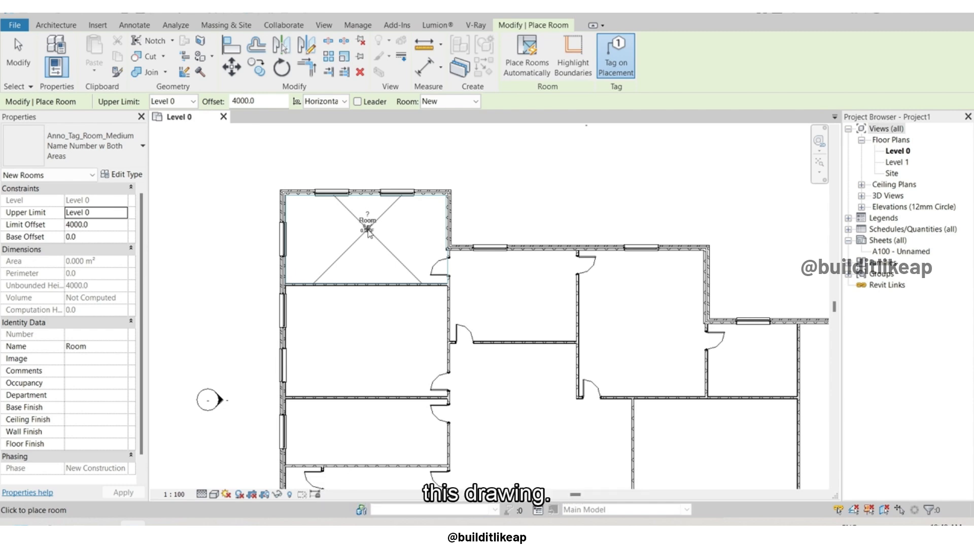
Place a tagged room in the upper left enclosed space of the plan.
{"action": "scroll", "coordinate": [368, 231], "scroll_direction": "up", "scroll_amount": 5}
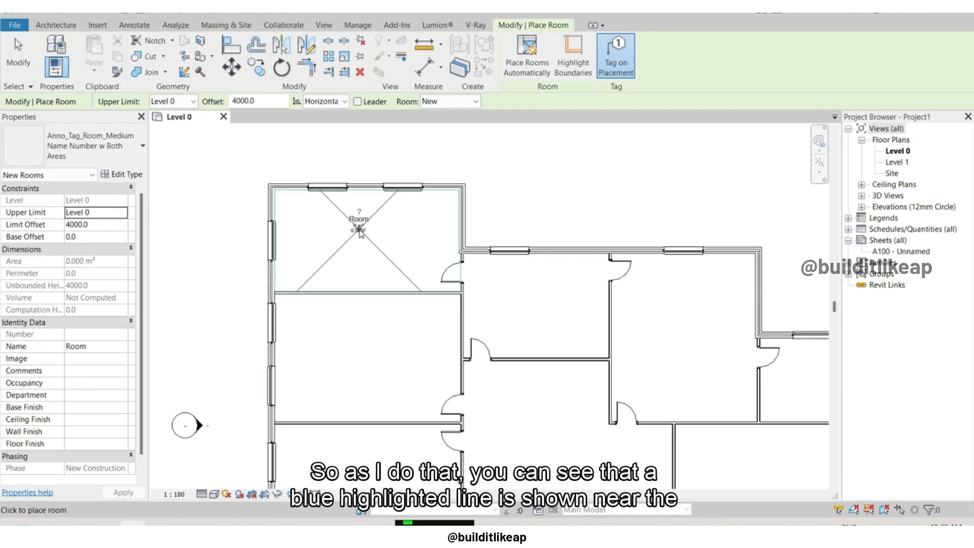
{"action": "scroll", "coordinate": [359, 230], "scroll_direction": "up", "scroll_amount": 3}
{"action": "scroll", "coordinate": [479, 308], "scroll_direction": "down", "scroll_amount": 3}
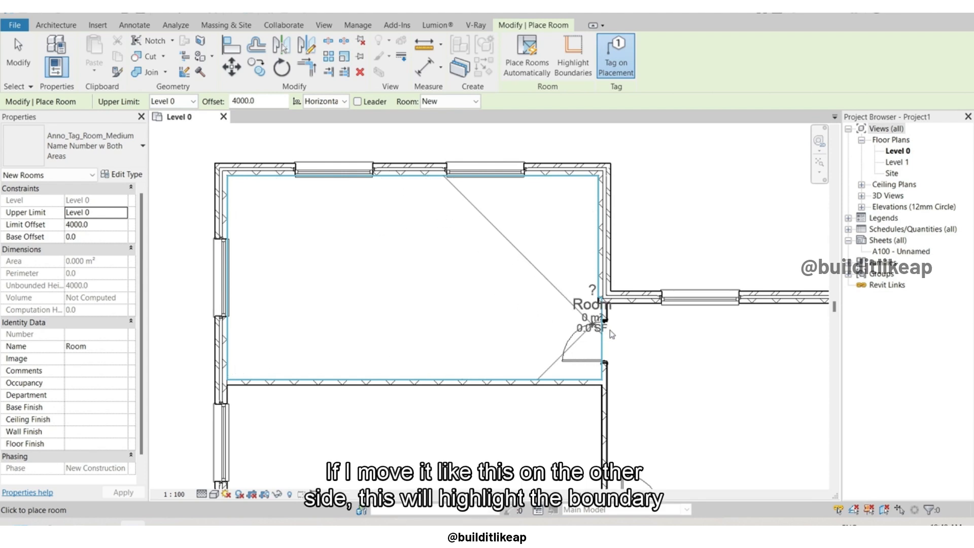
{"action": "scroll", "coordinate": [634, 325], "scroll_direction": "down", "scroll_amount": 2}
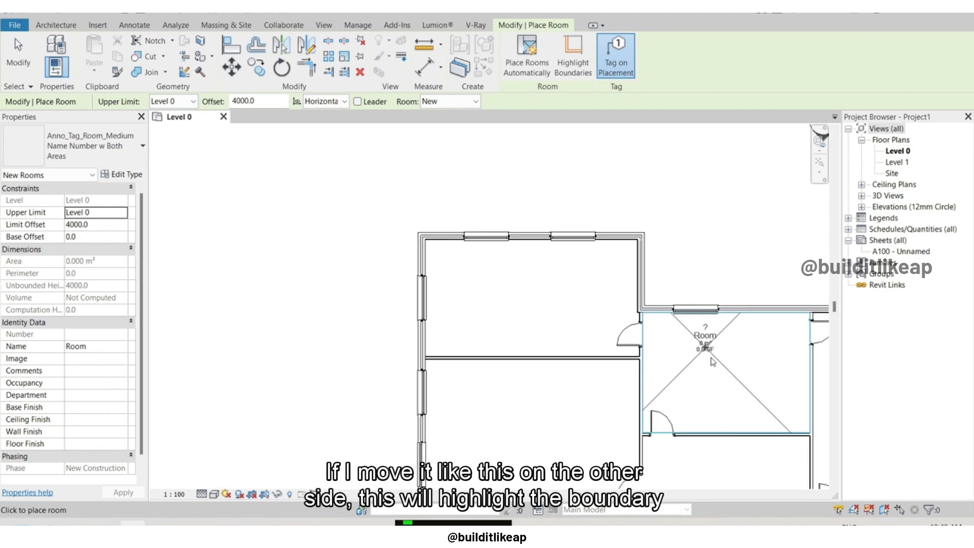
{"action": "scroll", "coordinate": [762, 393], "scroll_direction": "up", "scroll_amount": 1}
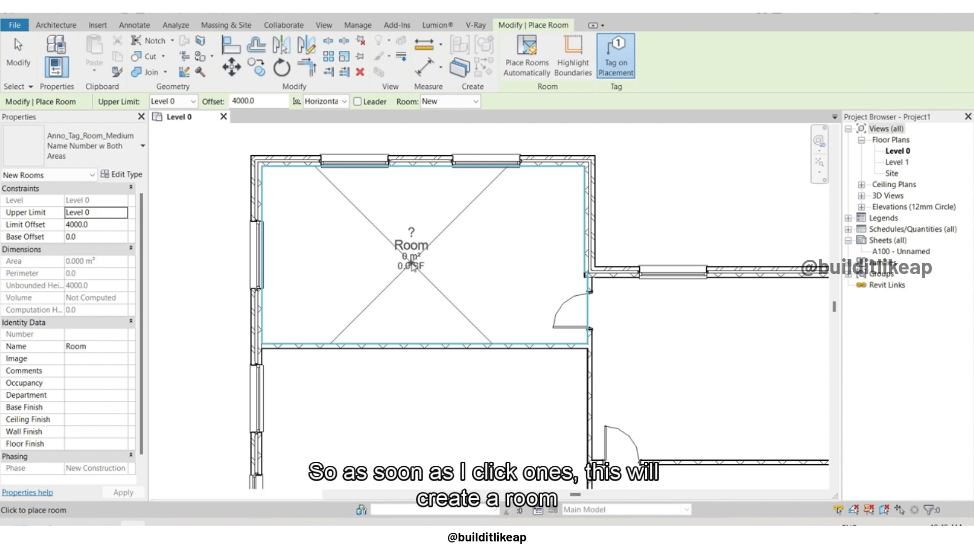
{"action": "left_click", "coordinate": [411, 264]}
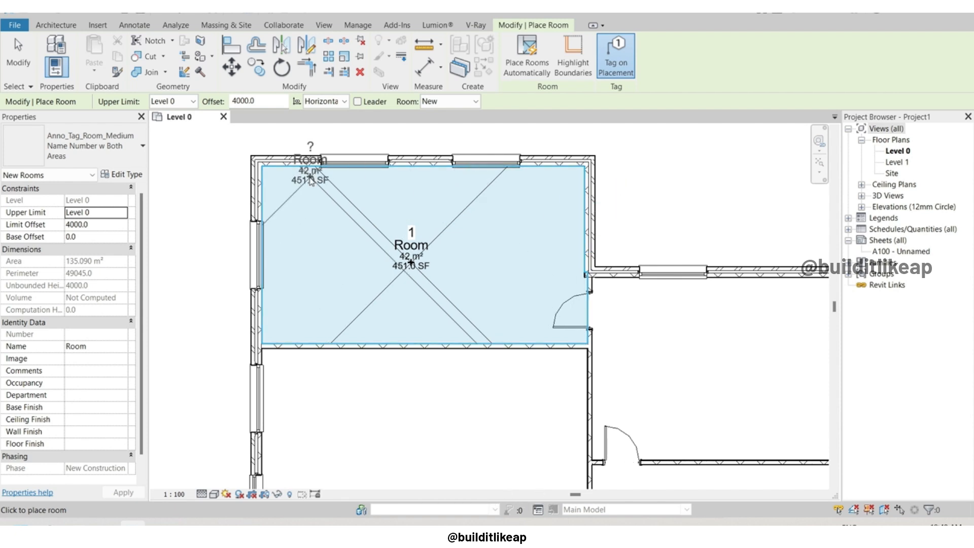
Place tagged rooms in the two upper middle spaces, the small space beside them, the far right space and the one beside the entrance room.
{"action": "scroll", "coordinate": [323, 181], "scroll_direction": "down", "scroll_amount": 3}
{"action": "scroll", "coordinate": [323, 180], "scroll_direction": "down", "scroll_amount": 2}
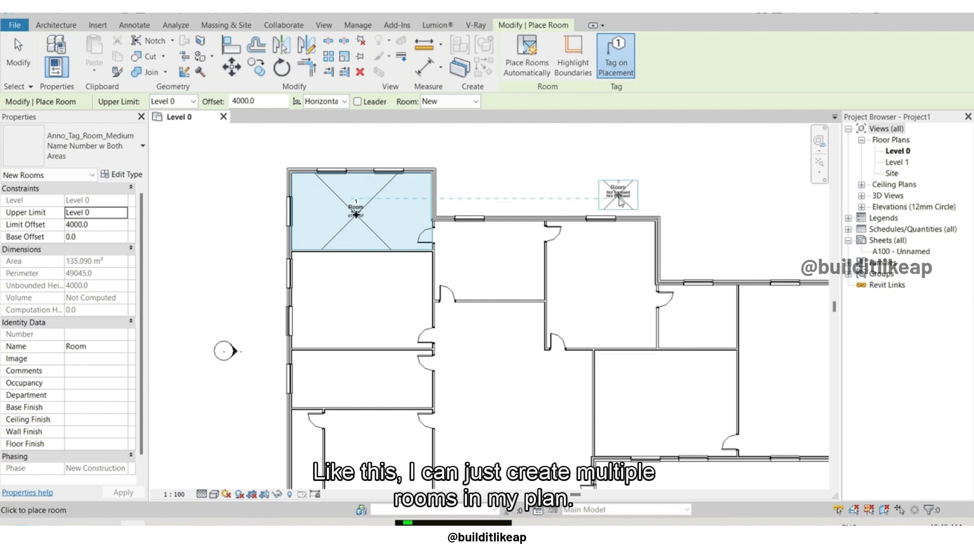
{"action": "scroll", "coordinate": [321, 177], "scroll_direction": "down", "scroll_amount": 2}
{"action": "scroll", "coordinate": [416, 223], "scroll_direction": "up", "scroll_amount": 1}
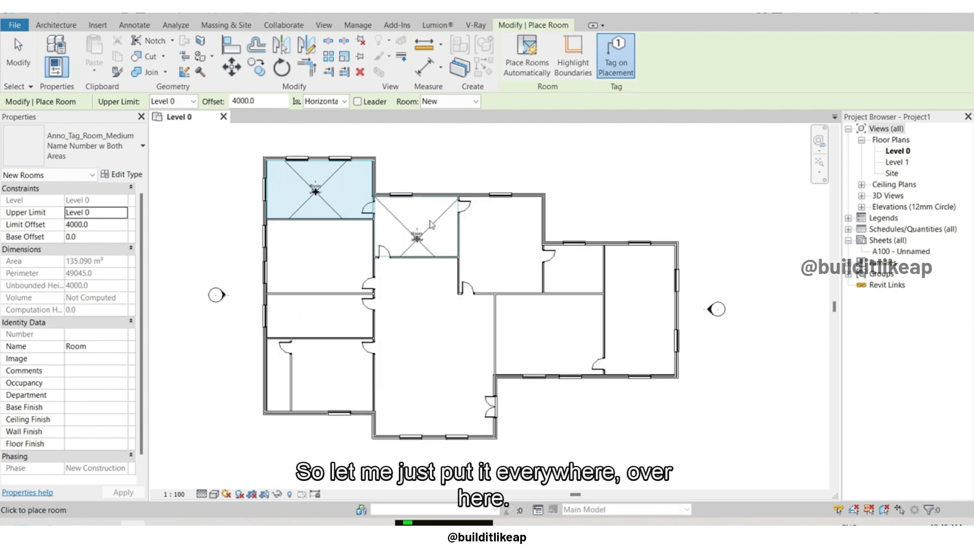
{"action": "left_click", "coordinate": [415, 227]}
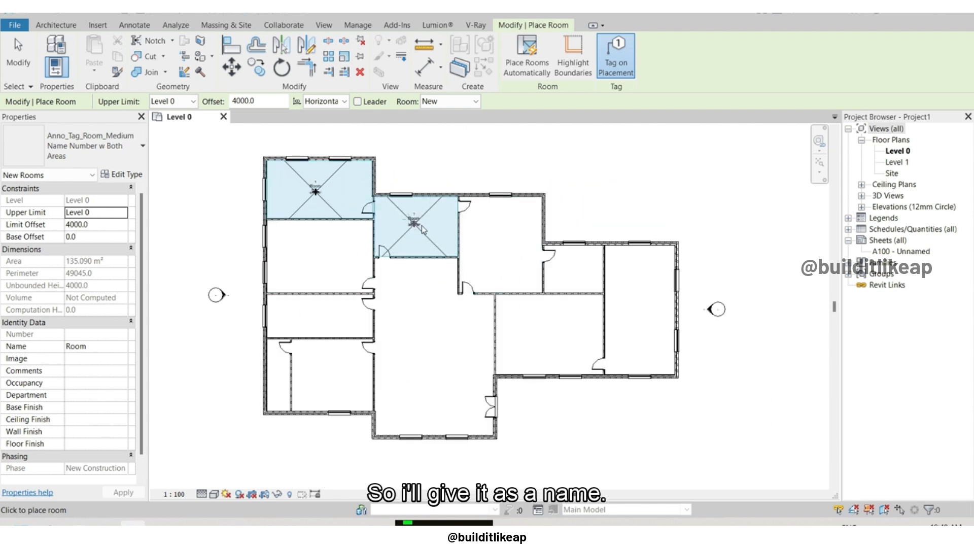
{"action": "left_click", "coordinate": [493, 233]}
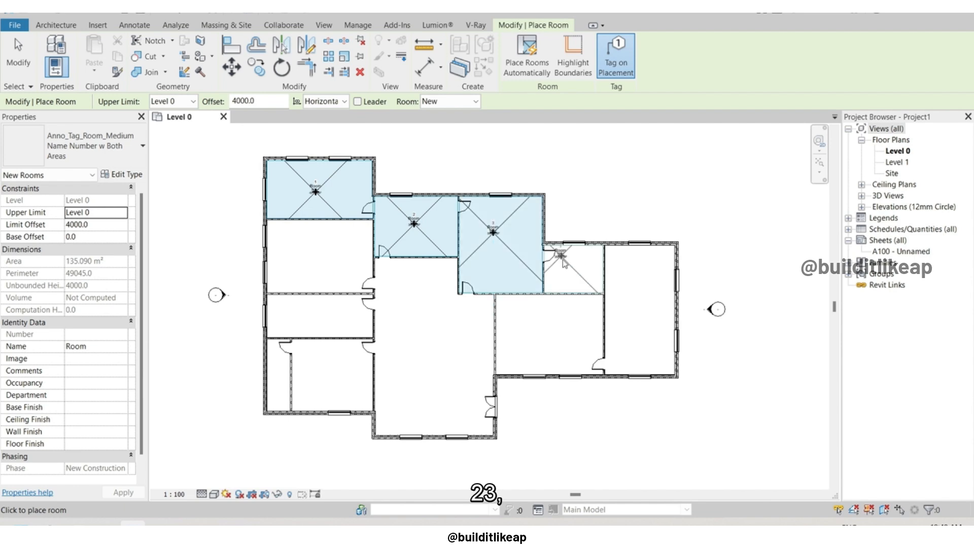
{"action": "left_click", "coordinate": [639, 307]}
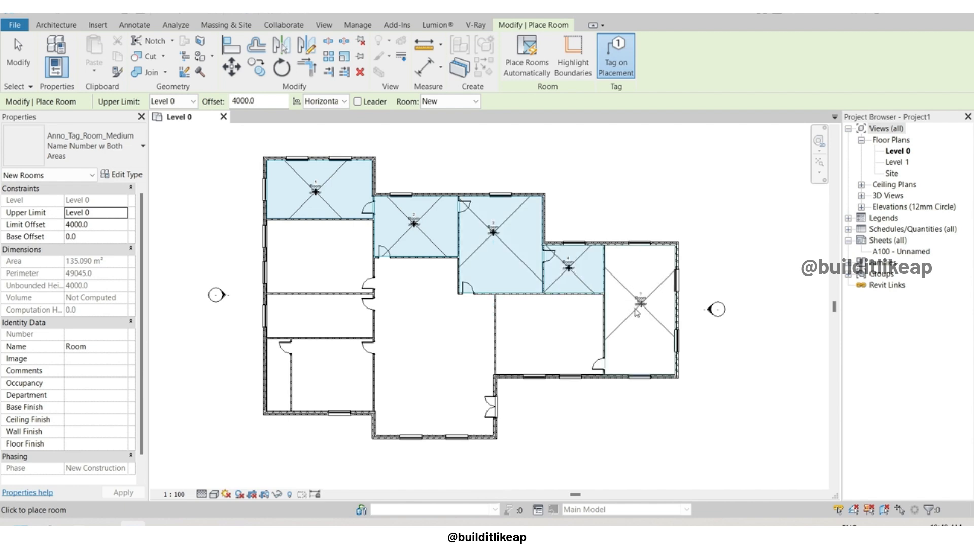
{"action": "left_click", "coordinate": [542, 341]}
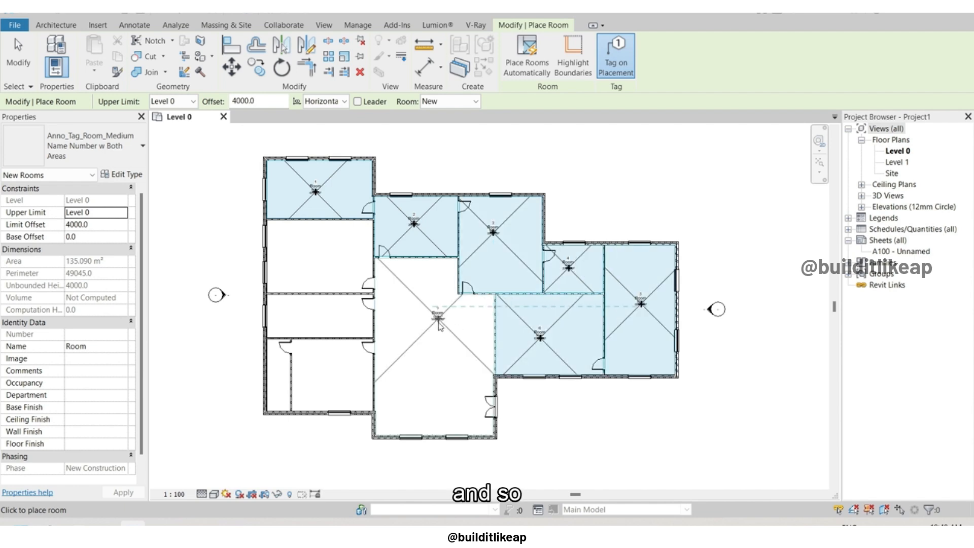
Place tagged rooms in the large entrance space and the remaining four left spaces, including the narrow one, and finish room placement.
{"action": "left_click", "coordinate": [317, 365]}
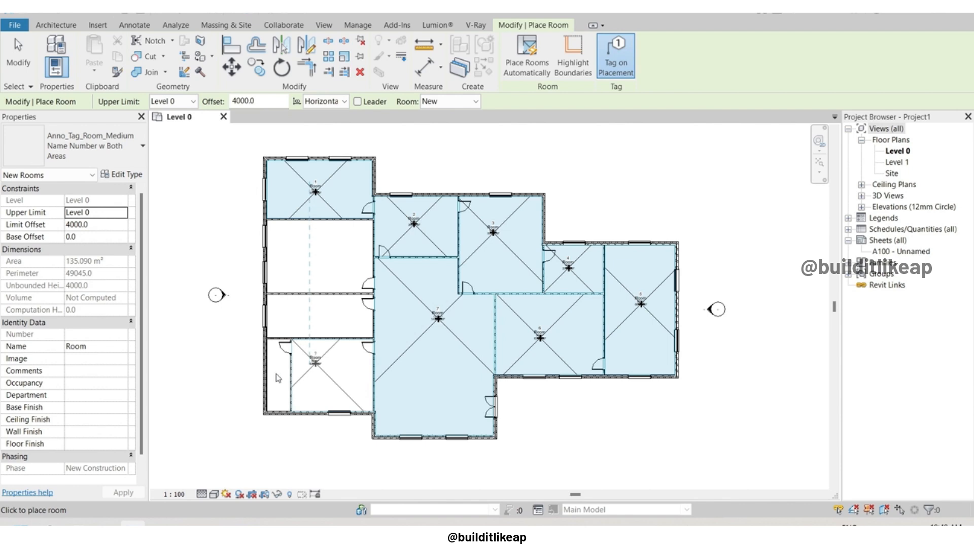
{"action": "left_click", "coordinate": [276, 378]}
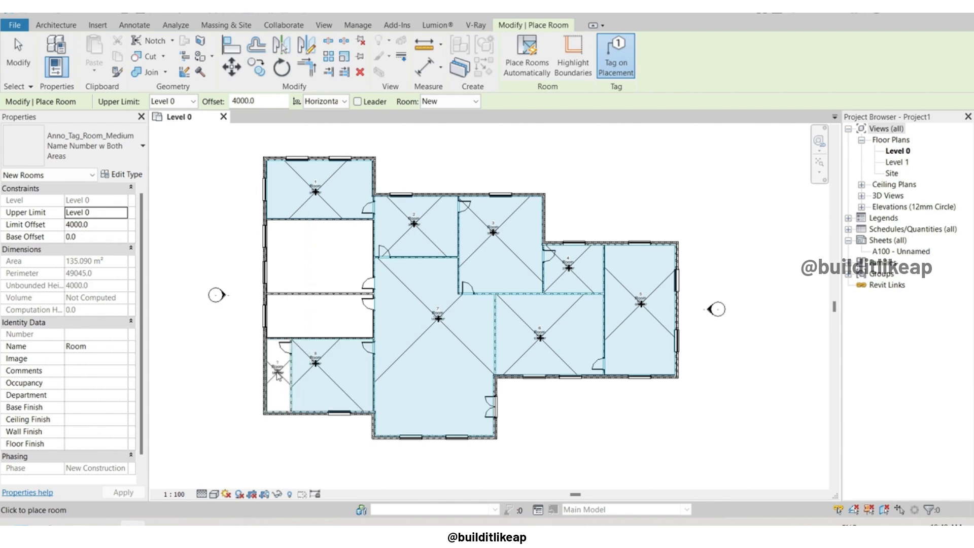
{"action": "left_click", "coordinate": [316, 314]}
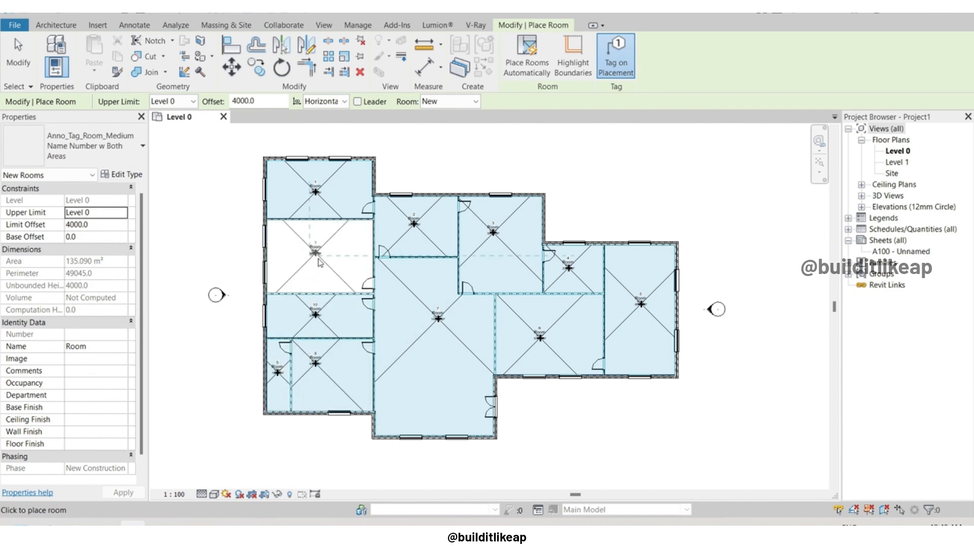
{"action": "left_click", "coordinate": [318, 262]}
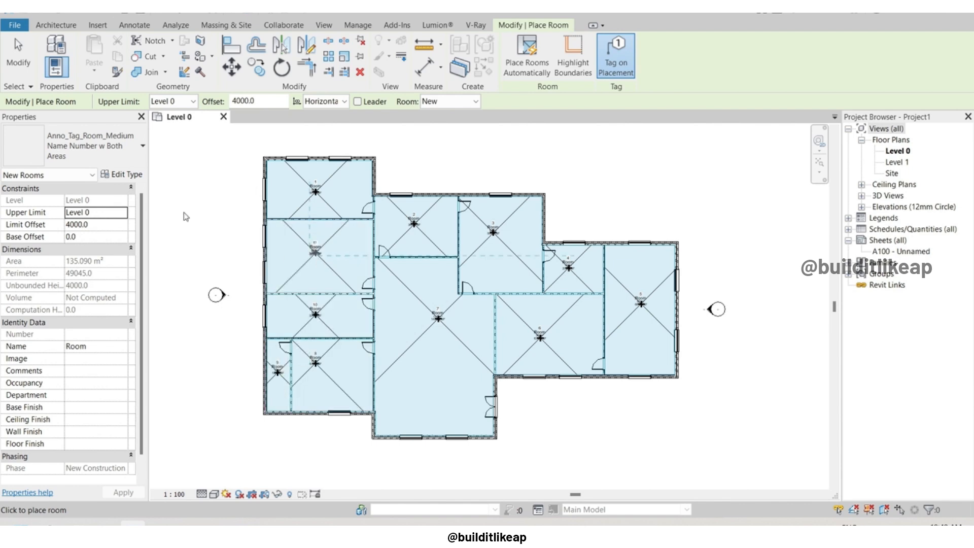
{"action": "left_click", "coordinate": [18, 56]}
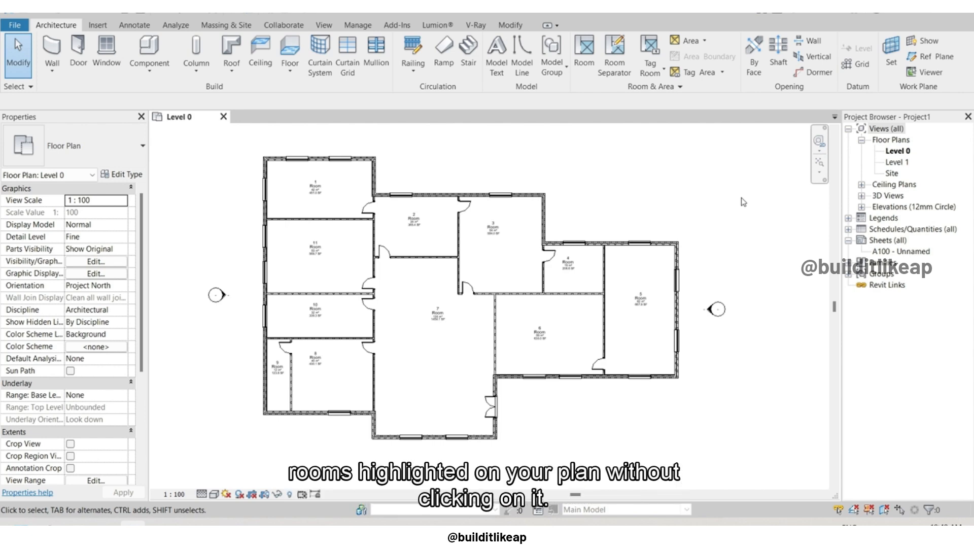
Move the large entrance room's tag slightly down and to its left, and check how the room itself is selected.
{"action": "left_click", "coordinate": [436, 235]}
{"action": "left_click", "coordinate": [563, 147]}
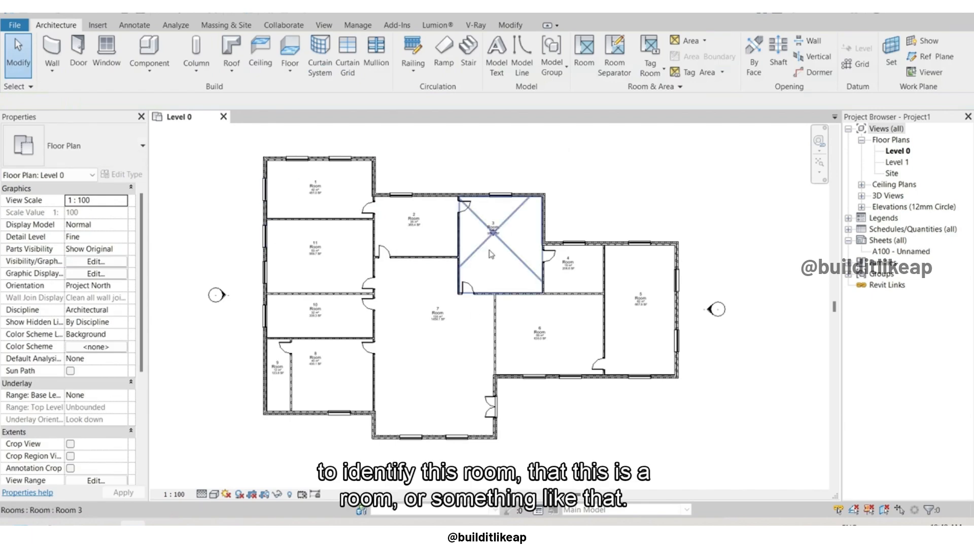
{"action": "left_click", "coordinate": [438, 316]}
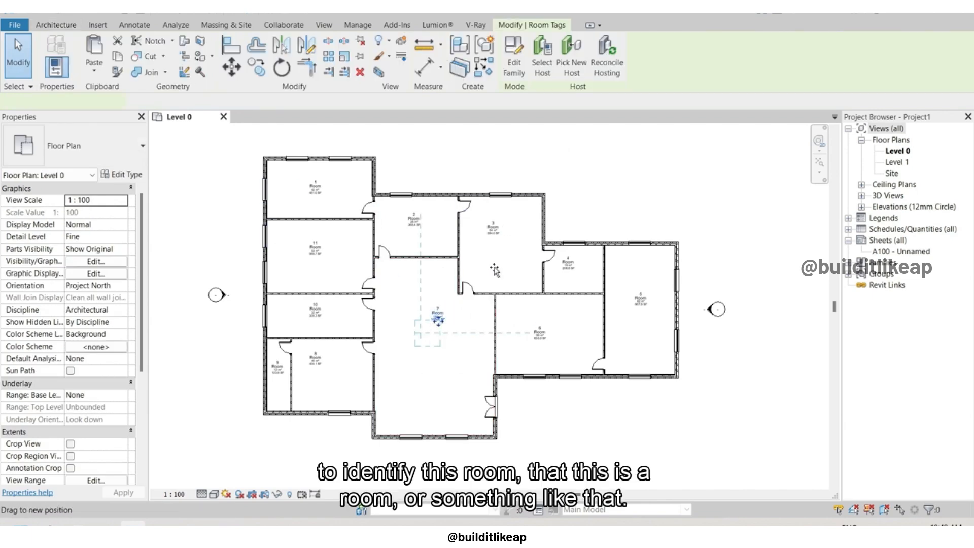
{"action": "left_click", "coordinate": [564, 170]}
{"action": "left_click", "coordinate": [441, 320]}
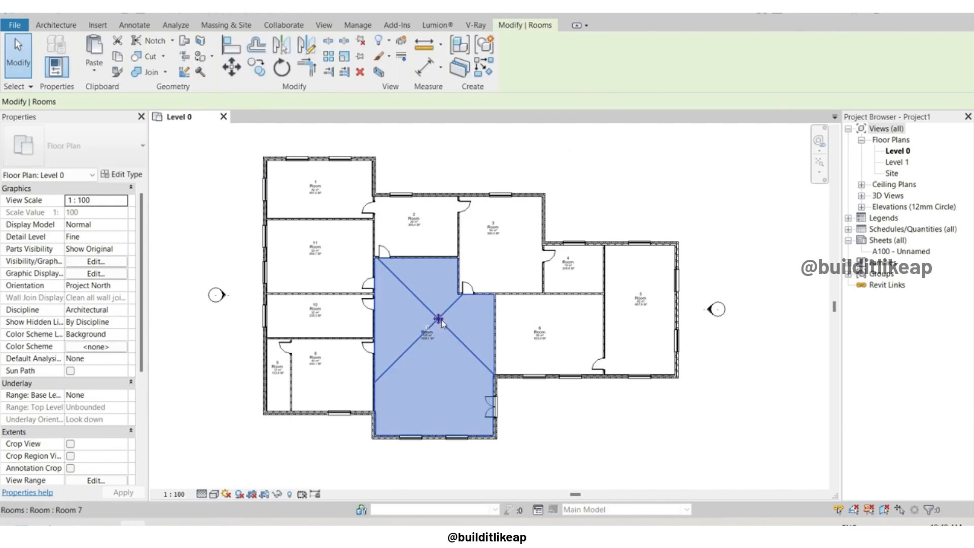
{"action": "left_click", "coordinate": [563, 154]}
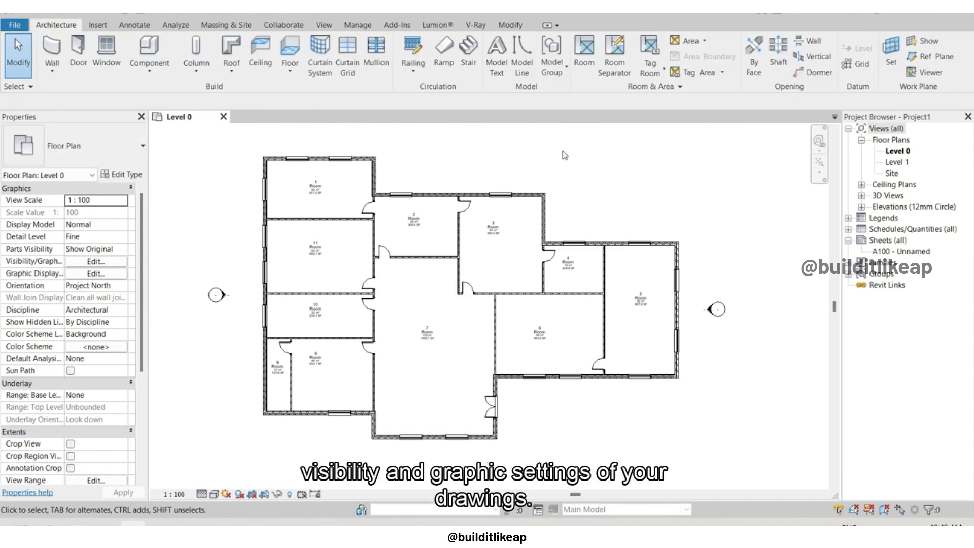
Open the visibility and graphic overrides for the Level 0 floor plan and expand the Rooms model category.
{"action": "key", "text": "v"}
{"action": "key", "text": "g"}
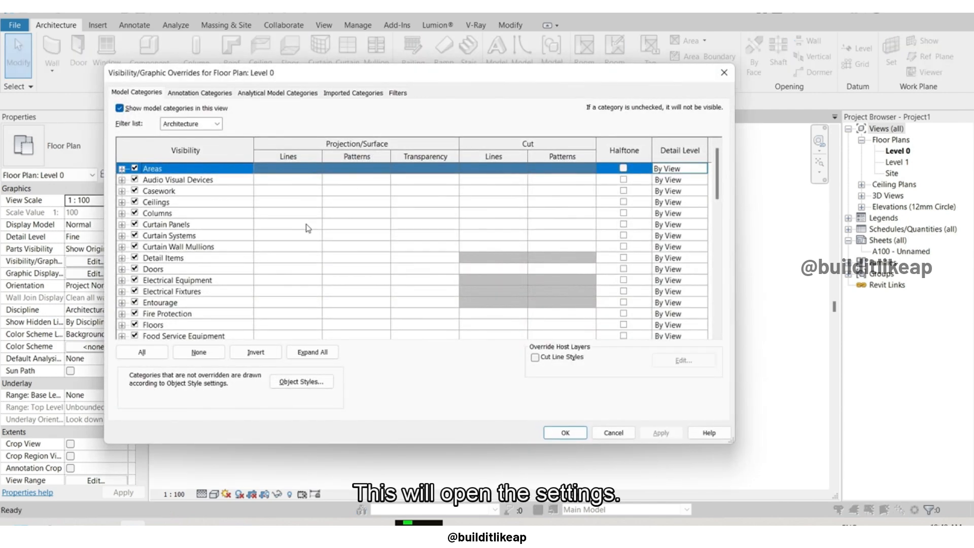
{"action": "left_click_drag", "start_coordinate": [364, 82], "coordinate": [432, 117]}
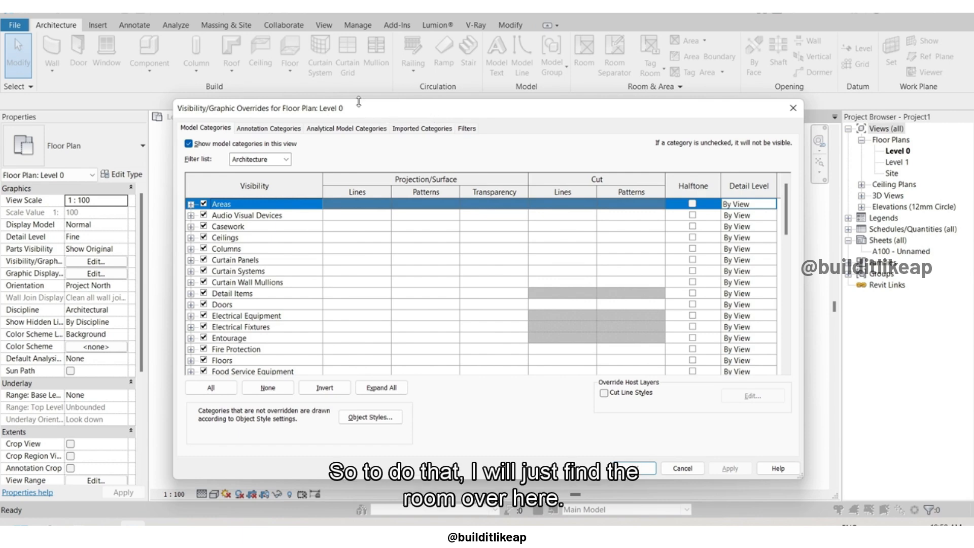
{"action": "scroll", "coordinate": [267, 291], "scroll_direction": "down", "scroll_amount": 1}
{"action": "scroll", "coordinate": [266, 290], "scroll_direction": "down", "scroll_amount": 4}
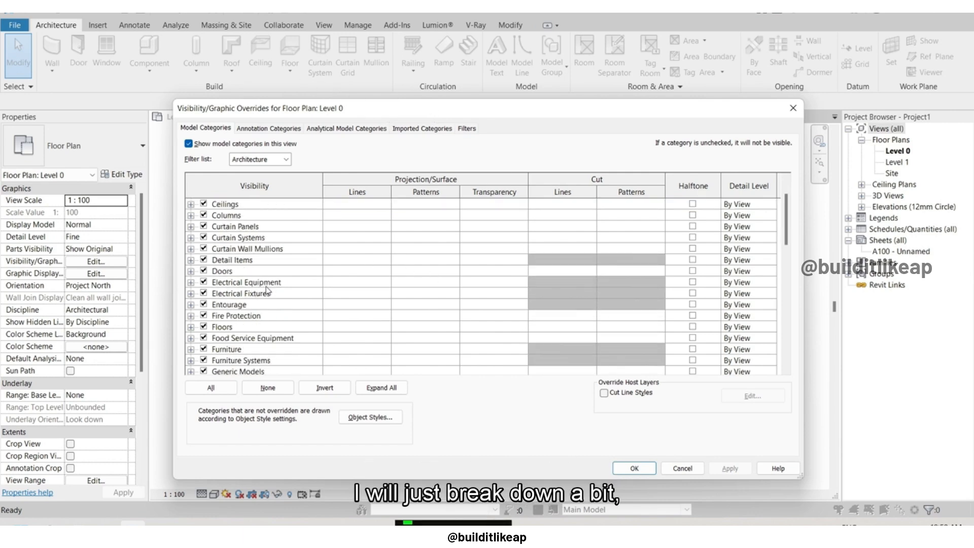
{"action": "scroll", "coordinate": [250, 279], "scroll_direction": "down", "scroll_amount": 6}
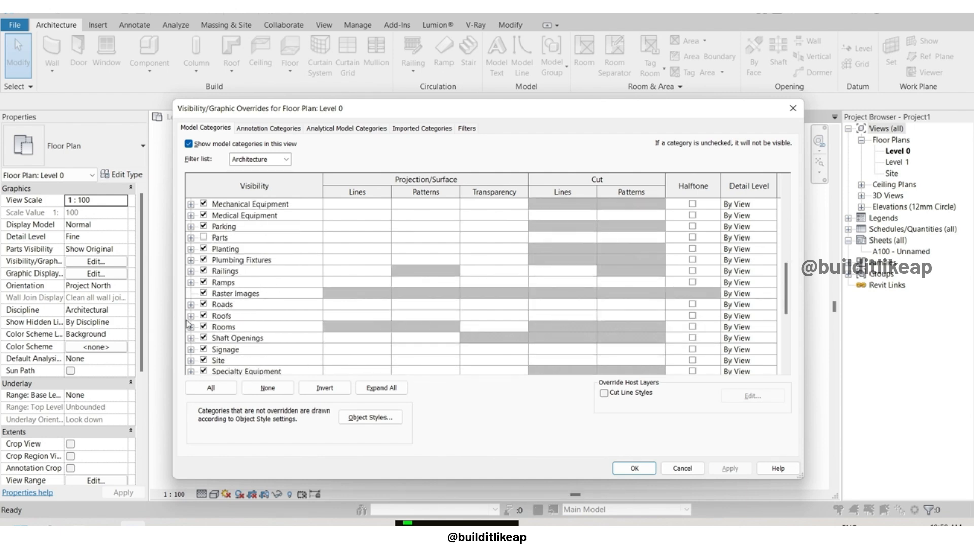
{"action": "left_click", "coordinate": [191, 328]}
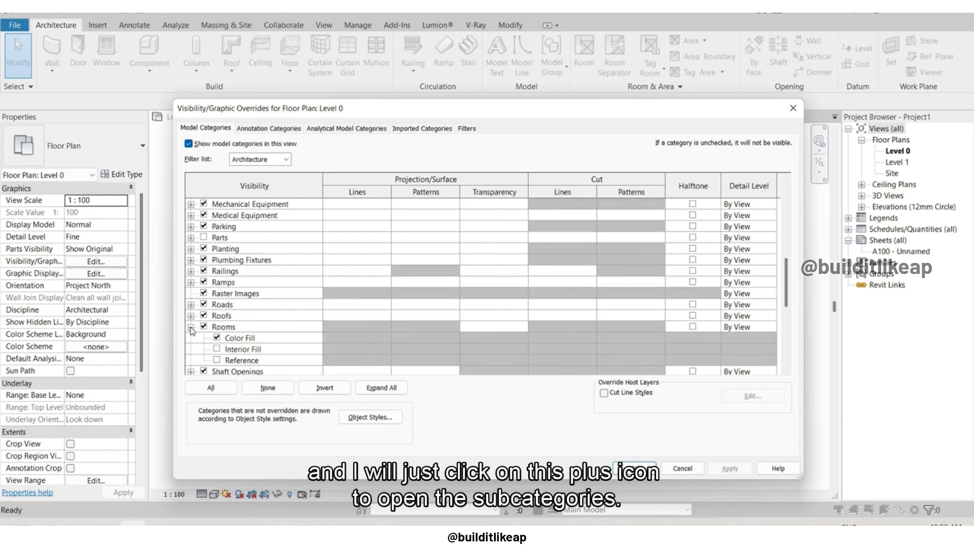
Turn on the Interior Fill and Reference subcategories of Rooms, then apply and accept the overrides.
{"action": "scroll", "coordinate": [604, 309], "scroll_direction": "down", "scroll_amount": 1}
{"action": "left_click", "coordinate": [216, 349]}
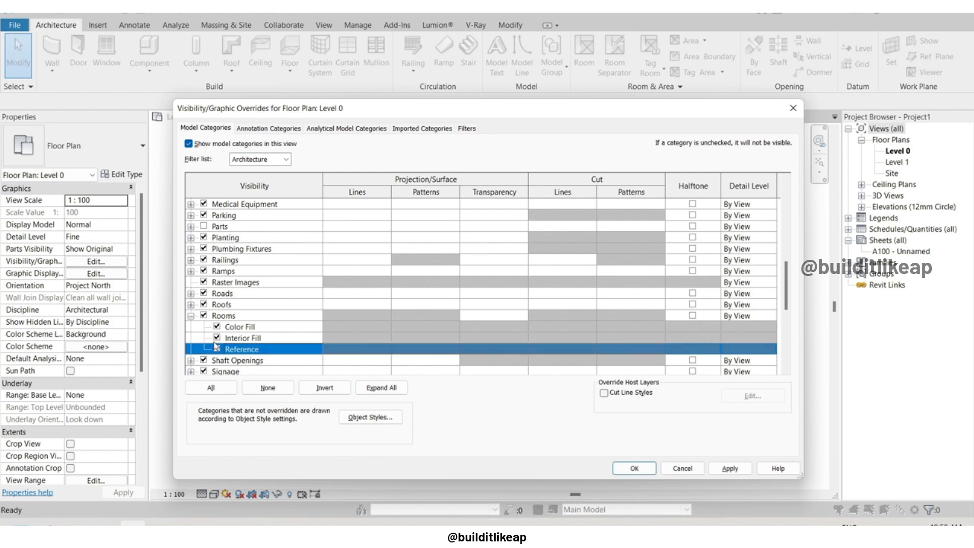
{"action": "left_click", "coordinate": [217, 338]}
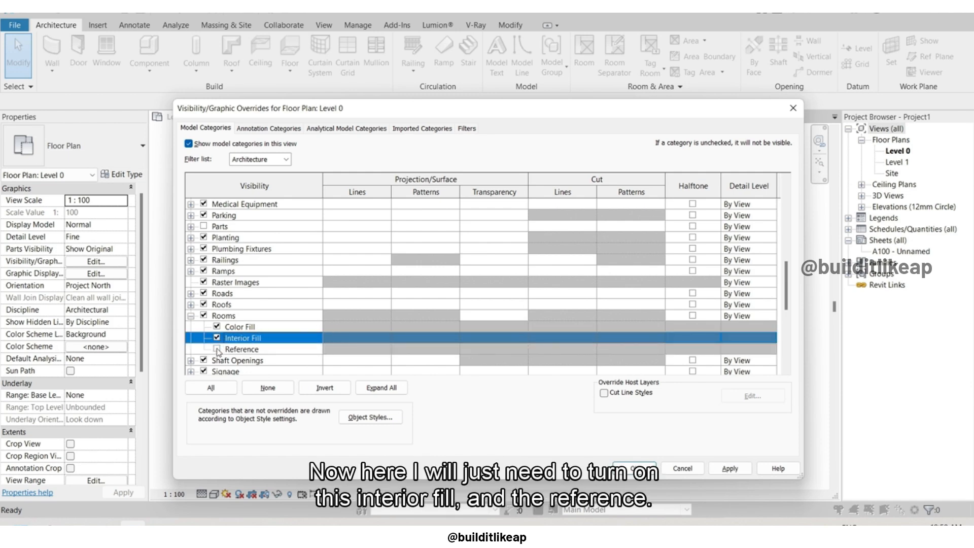
{"action": "left_click", "coordinate": [217, 349]}
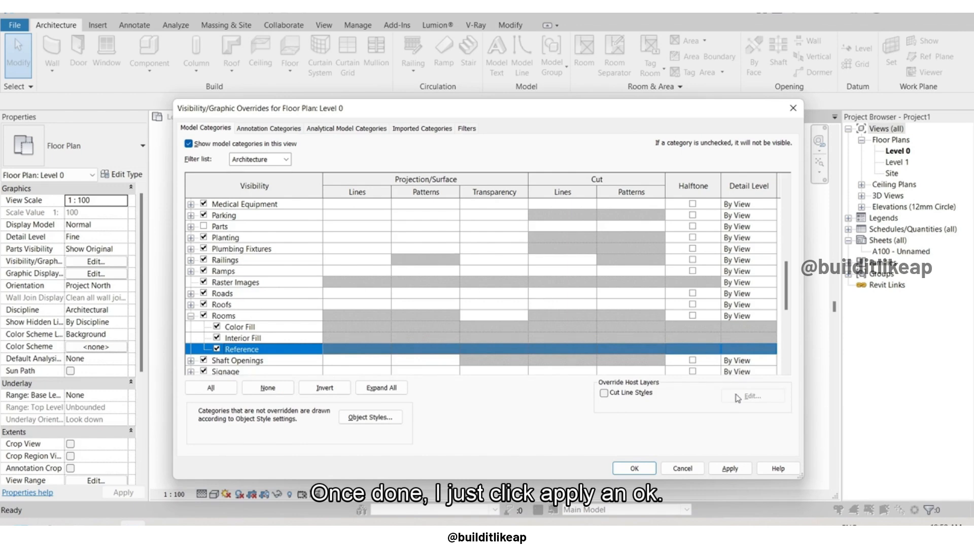
{"action": "left_click", "coordinate": [729, 468]}
{"action": "left_click", "coordinate": [654, 469]}
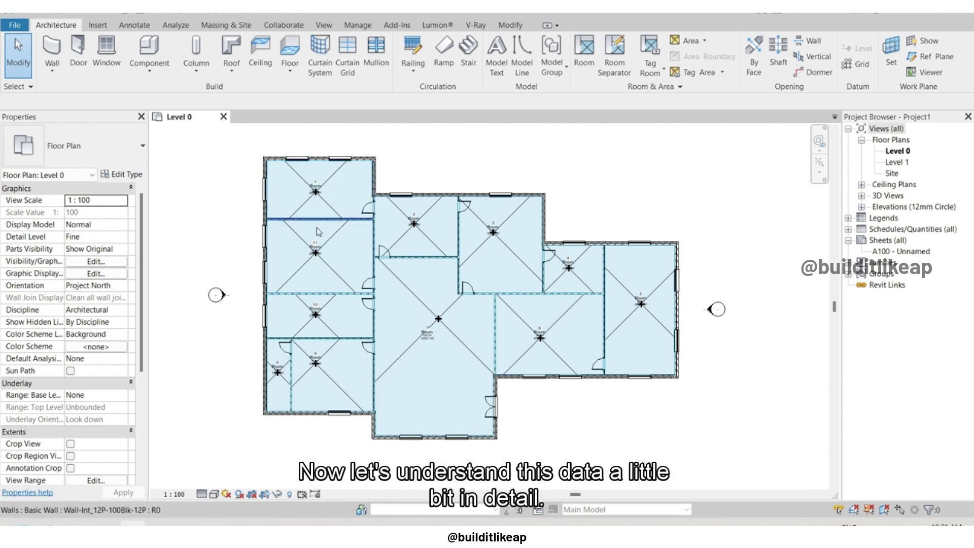
Examine the room tags across the whole plan to see how the rooms are numbered.
{"action": "scroll", "coordinate": [309, 250], "scroll_direction": "up", "scroll_amount": 3}
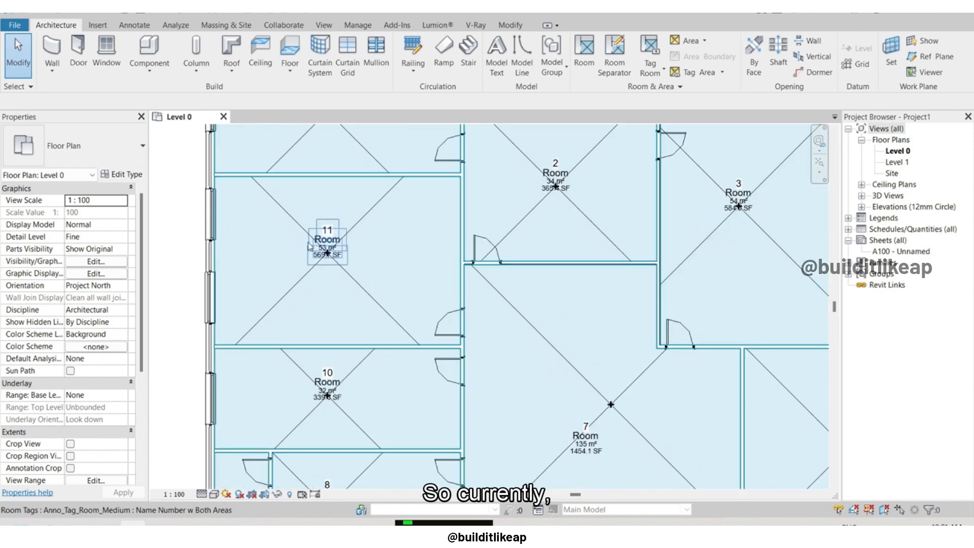
{"action": "scroll", "coordinate": [309, 246], "scroll_direction": "up", "scroll_amount": 3}
{"action": "scroll", "coordinate": [353, 312], "scroll_direction": "down", "scroll_amount": 5}
{"action": "scroll", "coordinate": [258, 219], "scroll_direction": "up", "scroll_amount": 1}
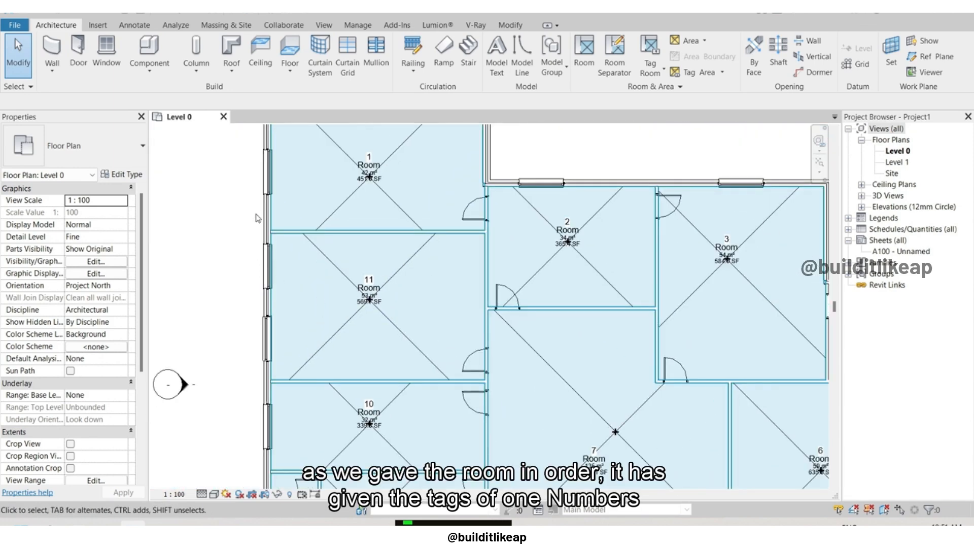
{"action": "scroll", "coordinate": [257, 219], "scroll_direction": "down", "scroll_amount": 5}
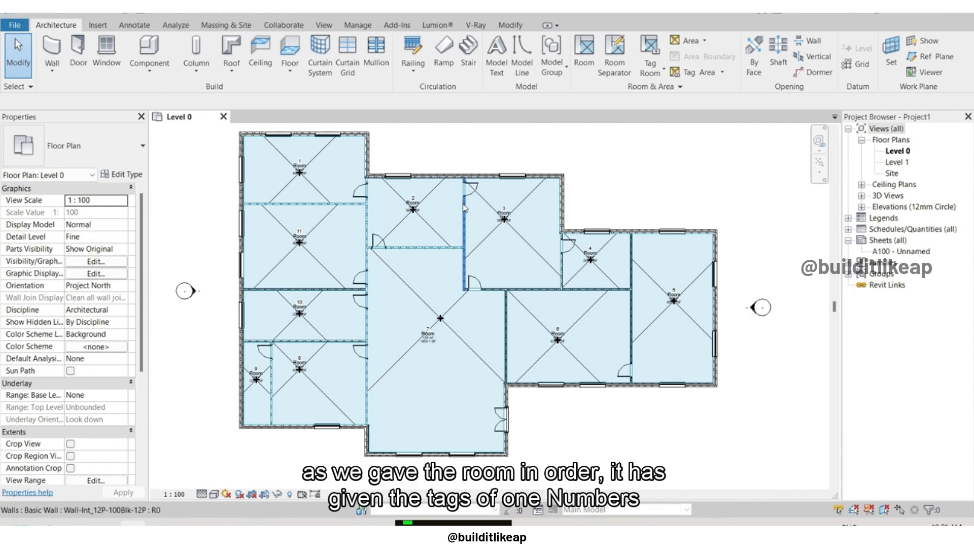
{"action": "scroll", "coordinate": [628, 264], "scroll_direction": "up", "scroll_amount": 2}
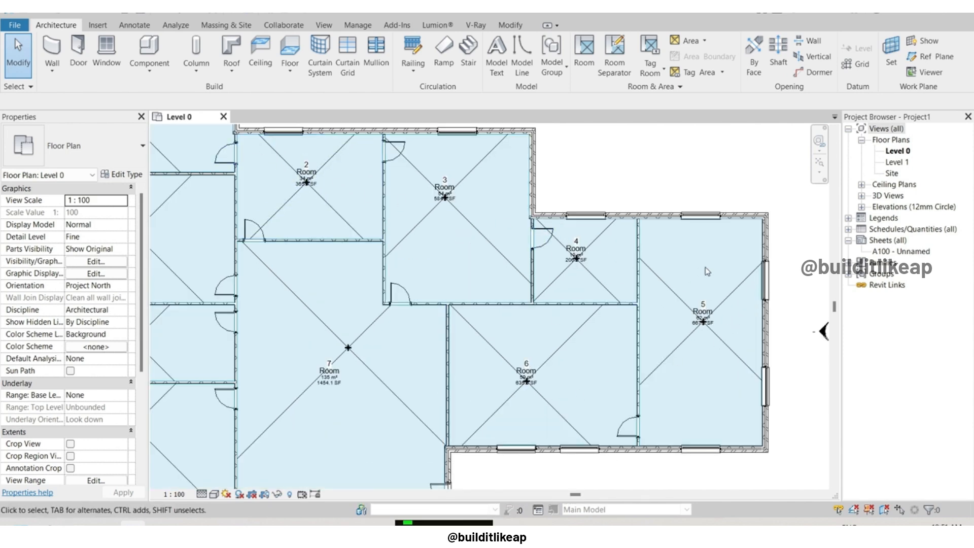
{"action": "scroll", "coordinate": [577, 390], "scroll_direction": "down", "scroll_amount": 2}
{"action": "scroll", "coordinate": [232, 315], "scroll_direction": "up", "scroll_amount": 2}
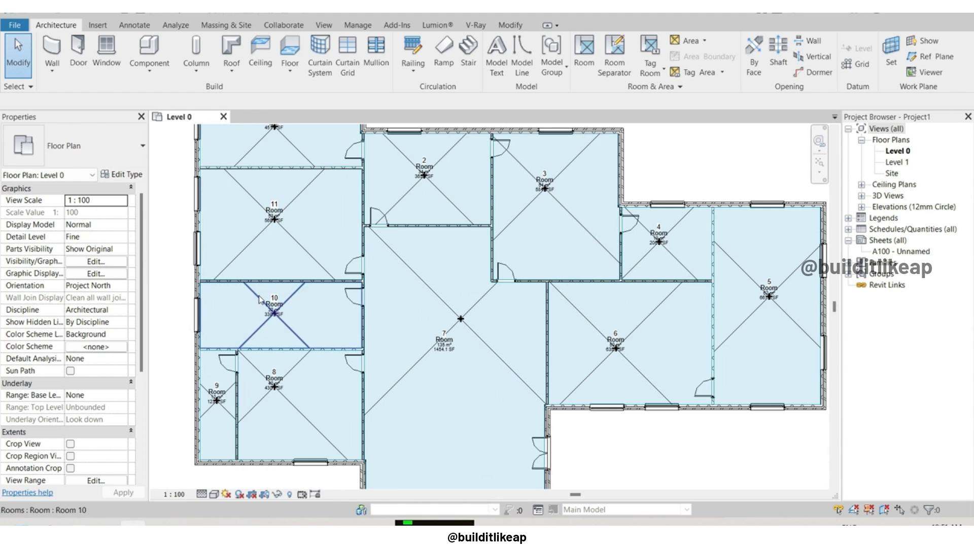
{"action": "scroll", "coordinate": [269, 302], "scroll_direction": "up", "scroll_amount": 1}
{"action": "scroll", "coordinate": [368, 306], "scroll_direction": "down", "scroll_amount": 1}
{"action": "scroll", "coordinate": [395, 250], "scroll_direction": "down", "scroll_amount": 1}
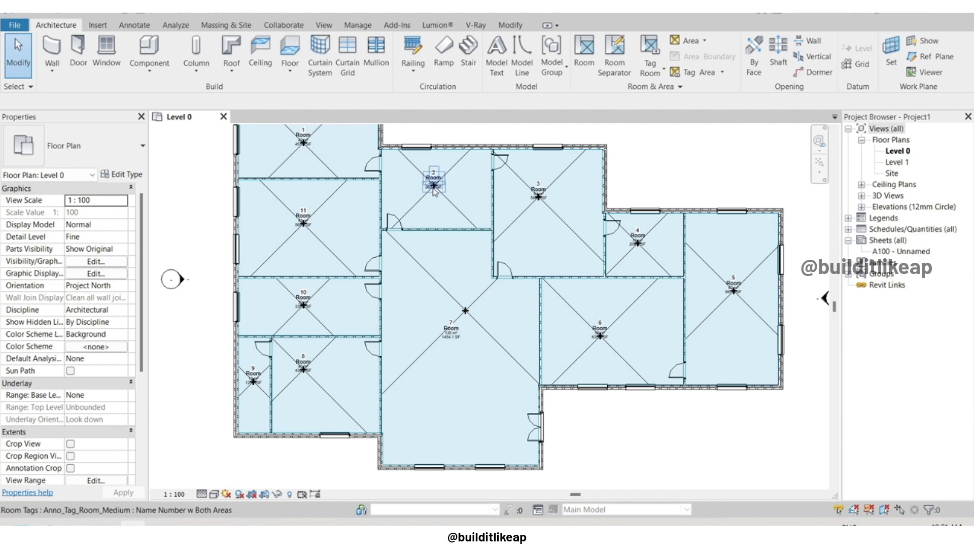
Rename room 1 in the upper left of the plan as "store room" through its identity data.
{"action": "scroll", "coordinate": [285, 141], "scroll_direction": "up", "scroll_amount": 5}
{"action": "scroll", "coordinate": [303, 145], "scroll_direction": "up", "scroll_amount": 4}
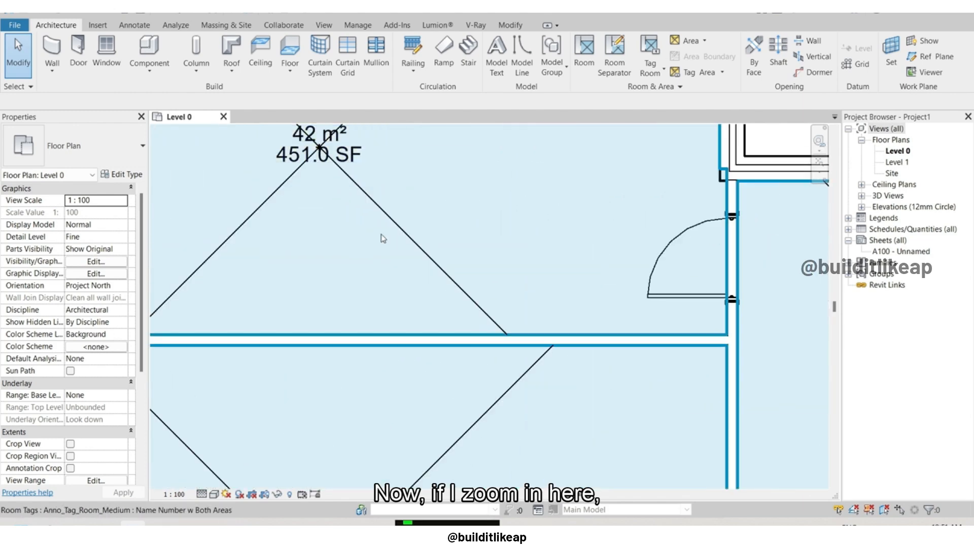
{"action": "scroll", "coordinate": [523, 417], "scroll_direction": "down", "scroll_amount": 3}
{"action": "left_click", "coordinate": [456, 170]}
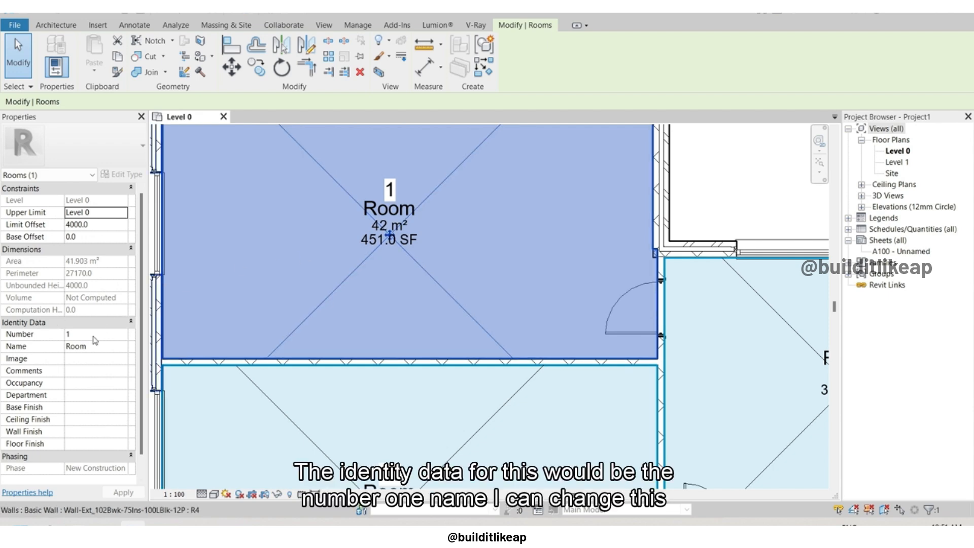
{"action": "left_click", "coordinate": [117, 347]}
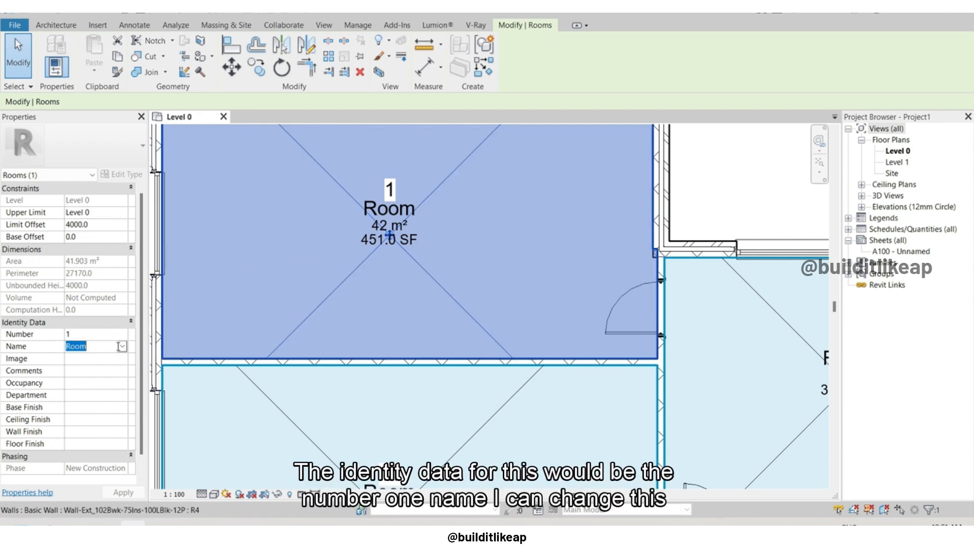
{"action": "left_click", "coordinate": [98, 346]}
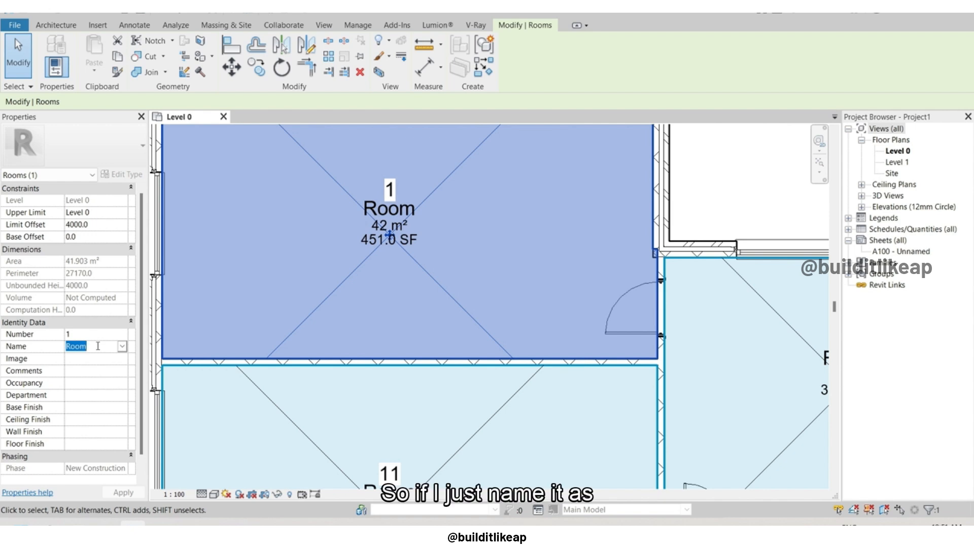
{"action": "type", "text": "store room"}
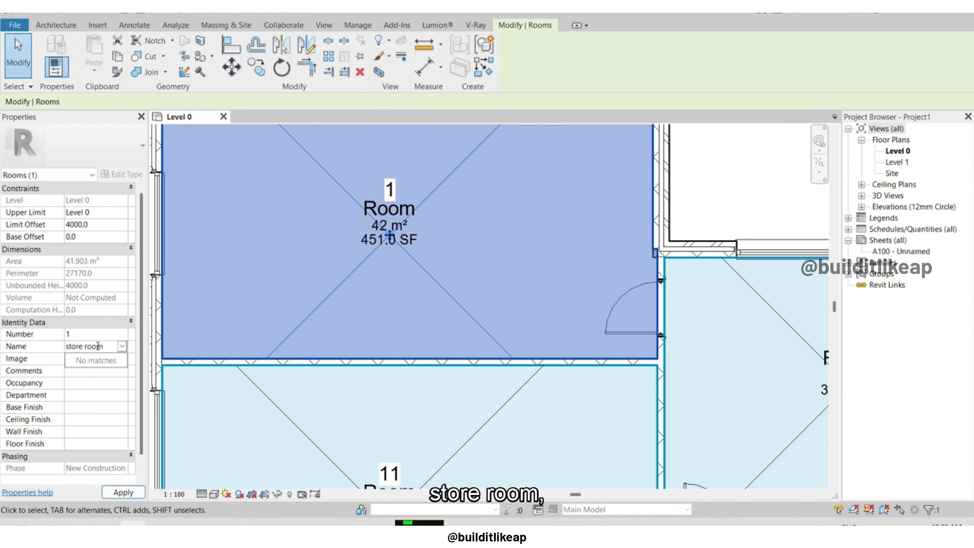
{"action": "key", "text": "Return"}
{"action": "key", "text": "Escape"}
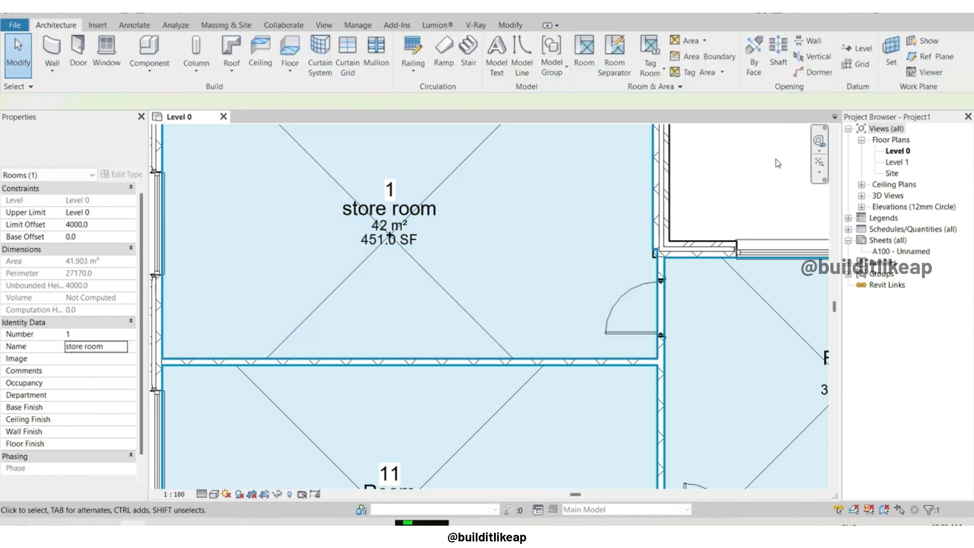
Select the store room's tag, the store room itself and room 2 in turn, and compare their dimension and identity properties.
{"action": "left_click", "coordinate": [404, 213]}
{"action": "scroll", "coordinate": [453, 344], "scroll_direction": "down", "scroll_amount": 2}
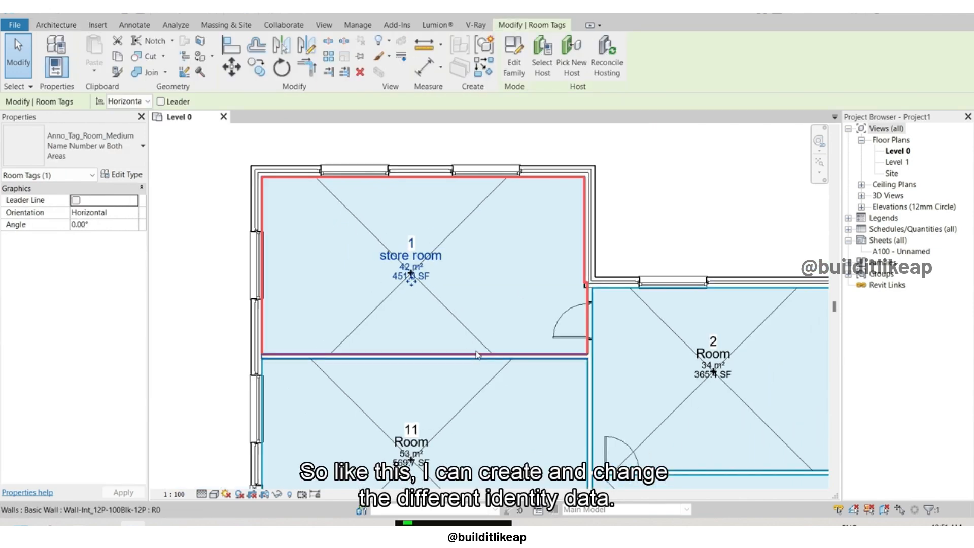
{"action": "left_click", "coordinate": [685, 201]}
{"action": "left_click", "coordinate": [495, 196]}
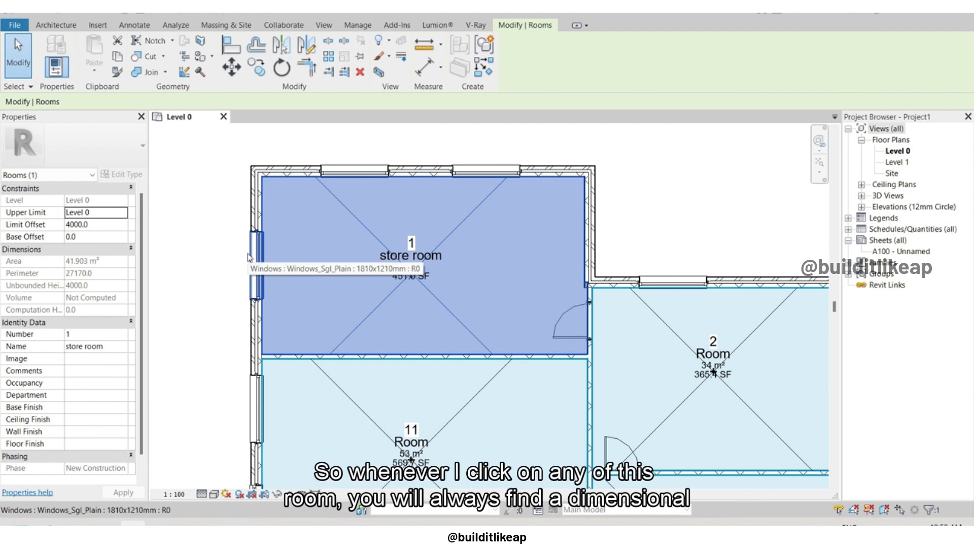
{"action": "key", "text": "Escape"}
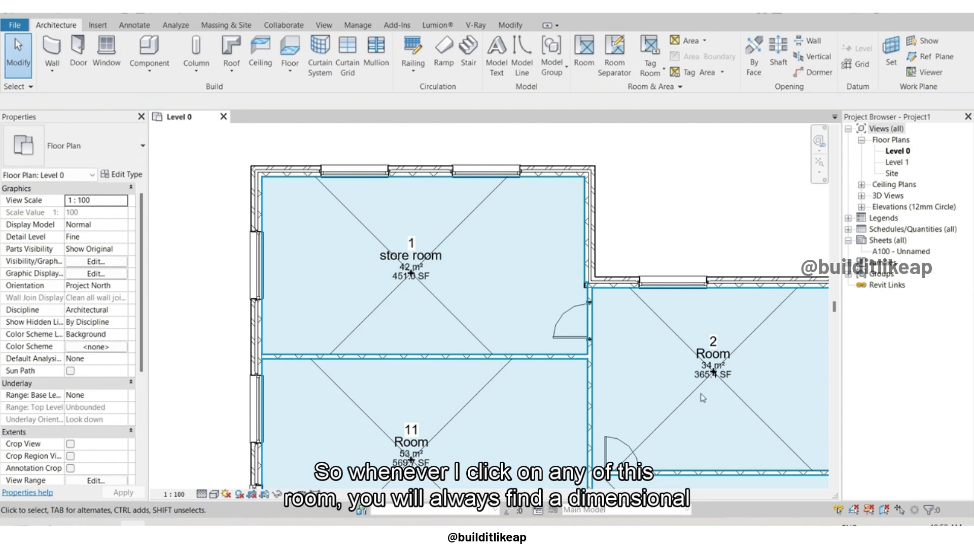
{"action": "left_click", "coordinate": [703, 398]}
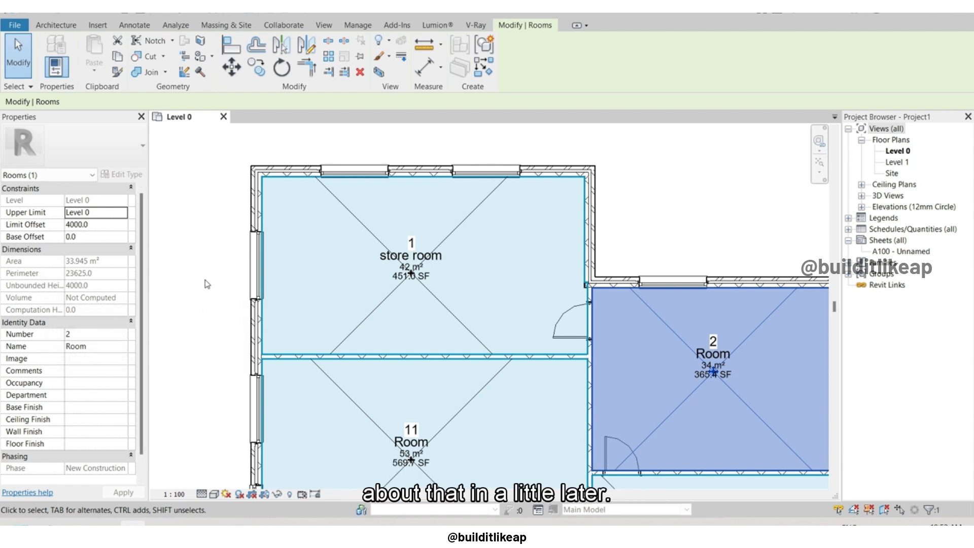
{"action": "left_click", "coordinate": [203, 223]}
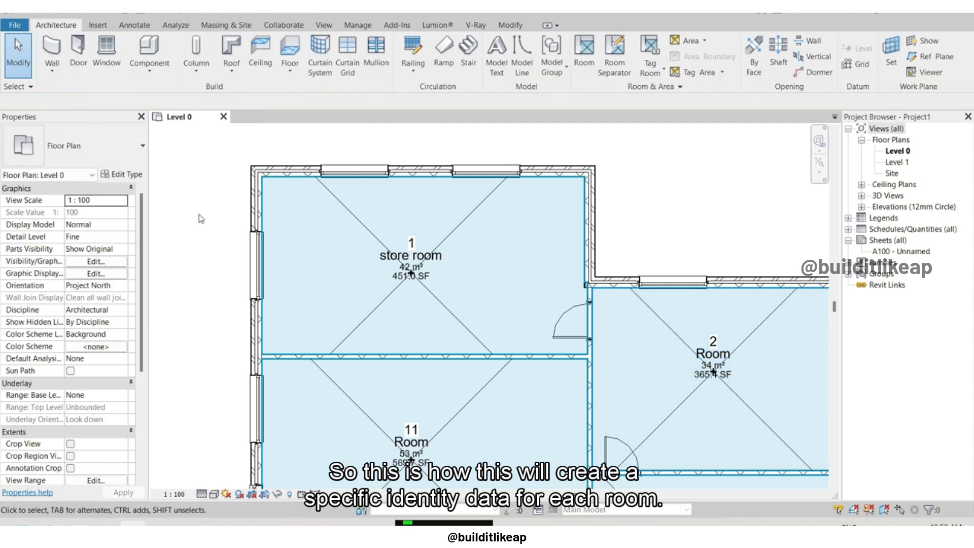
Look over the plan's rooms again, comparing the store room's tag with those of the rooms still without specific names.
{"action": "scroll", "coordinate": [203, 223], "scroll_direction": "down", "scroll_amount": 5}
{"action": "scroll", "coordinate": [206, 223], "scroll_direction": "down", "scroll_amount": 3}
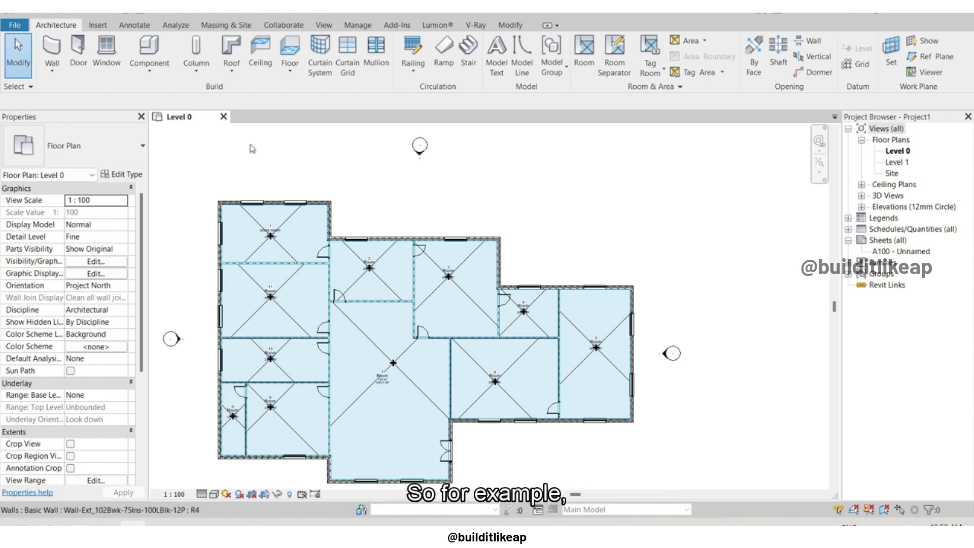
{"action": "scroll", "coordinate": [301, 323], "scroll_direction": "up", "scroll_amount": 3}
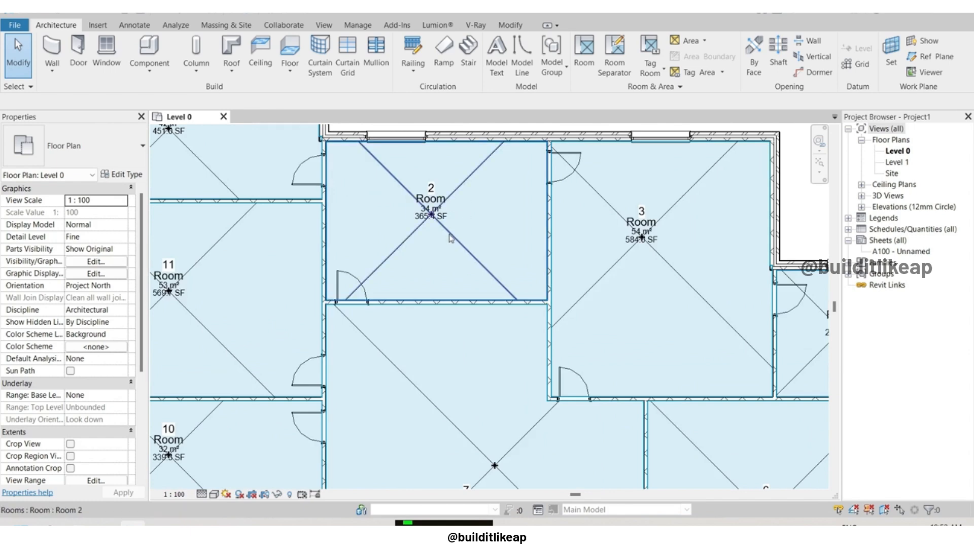
{"action": "middle_click_drag", "start_coordinate": [470, 241], "coordinate": [533, 248]}
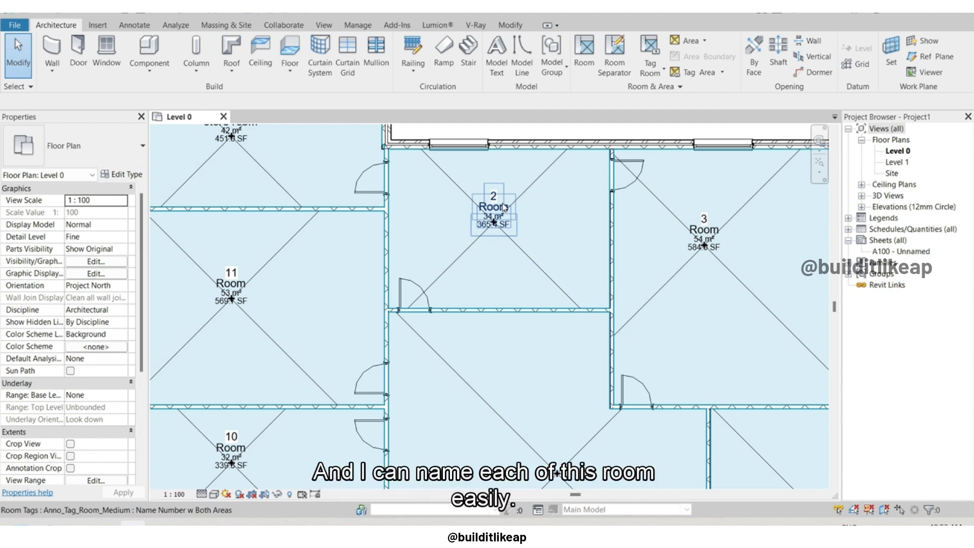
{"action": "middle_click_drag", "start_coordinate": [396, 263], "coordinate": [506, 319]}
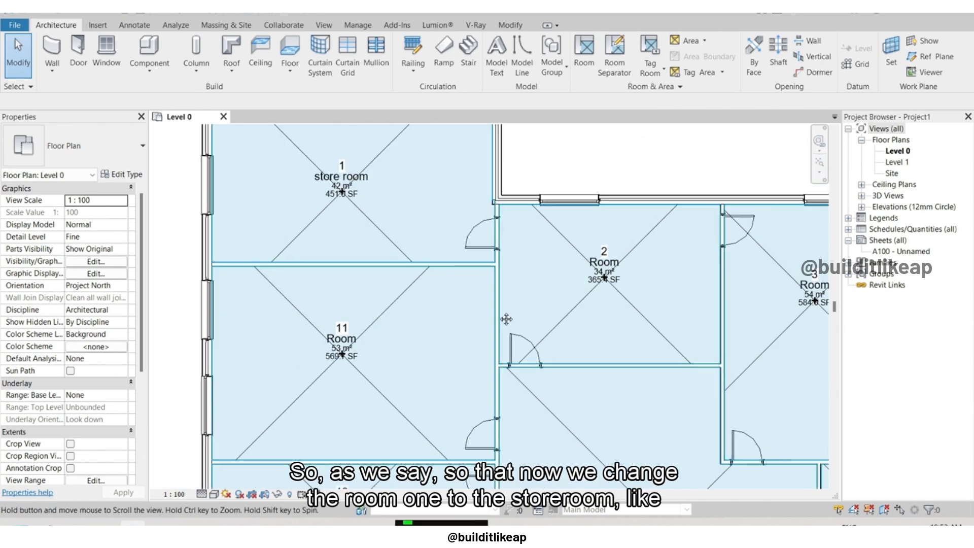
{"action": "scroll", "coordinate": [400, 182], "scroll_direction": "up", "scroll_amount": 3}
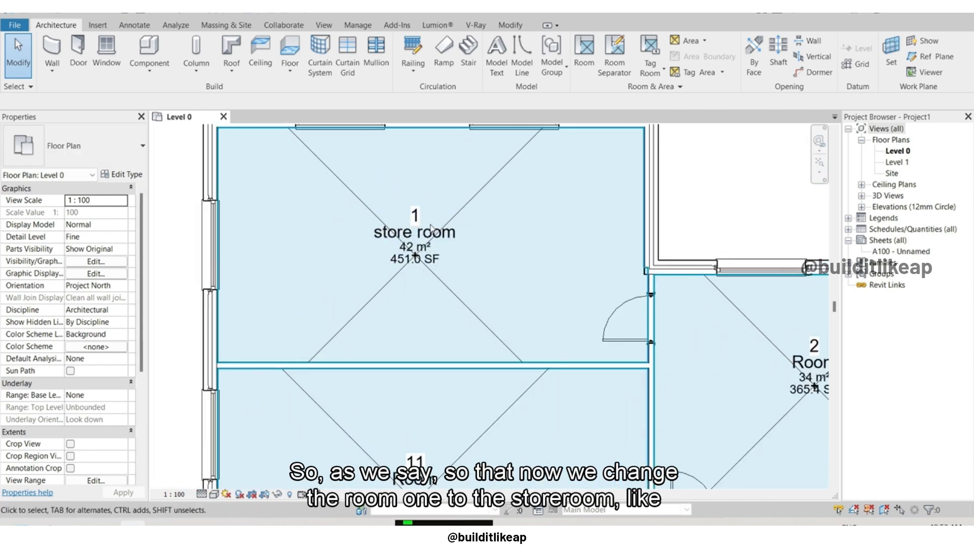
{"action": "scroll", "coordinate": [222, 187], "scroll_direction": "down", "scroll_amount": 4}
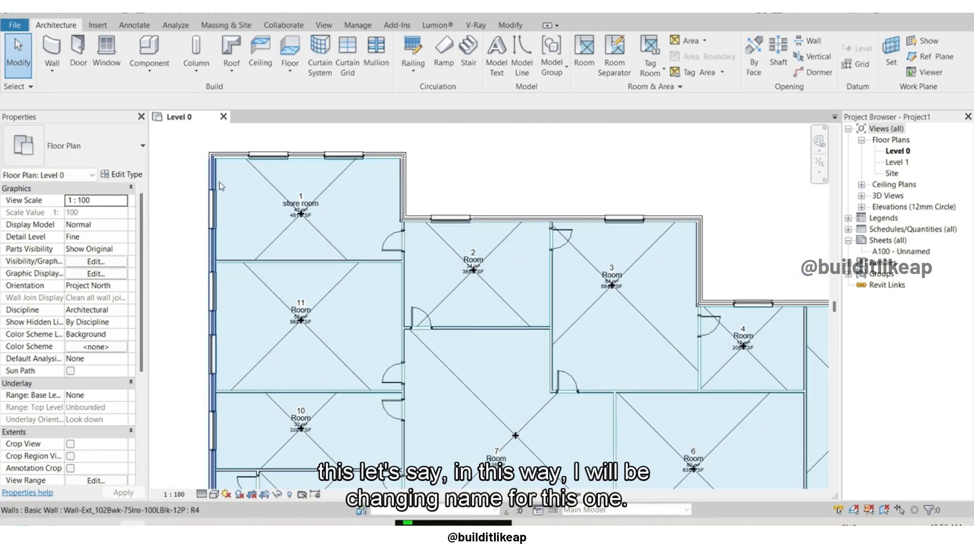
{"action": "middle_click_drag", "start_coordinate": [692, 287], "coordinate": [421, 213]}
{"action": "middle_click_drag", "start_coordinate": [455, 384], "coordinate": [685, 308]}
{"action": "middle_click_drag", "start_coordinate": [223, 282], "coordinate": [368, 330]}
{"action": "scroll", "coordinate": [358, 303], "scroll_direction": "down", "scroll_amount": 3}
{"action": "scroll", "coordinate": [455, 246], "scroll_direction": "up", "scroll_amount": 5}
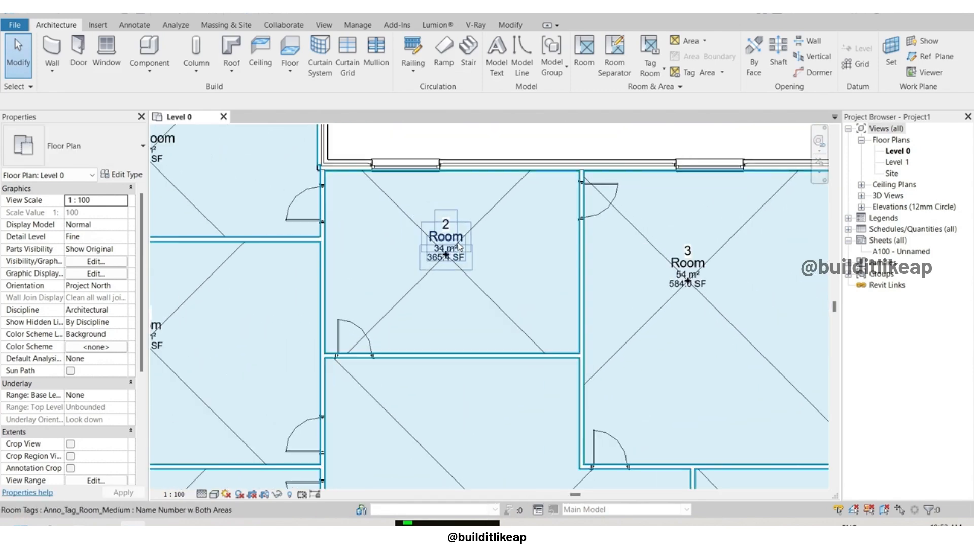
Select room 2's tag and then the room itself, and check where its name is held in the identity data.
{"action": "left_click", "coordinate": [458, 246]}
{"action": "scroll", "coordinate": [459, 246], "scroll_direction": "up", "scroll_amount": 3}
{"action": "middle_click_drag", "start_coordinate": [452, 269], "coordinate": [439, 312]}
{"action": "left_click", "coordinate": [470, 224]}
{"action": "left_click", "coordinate": [483, 229]}
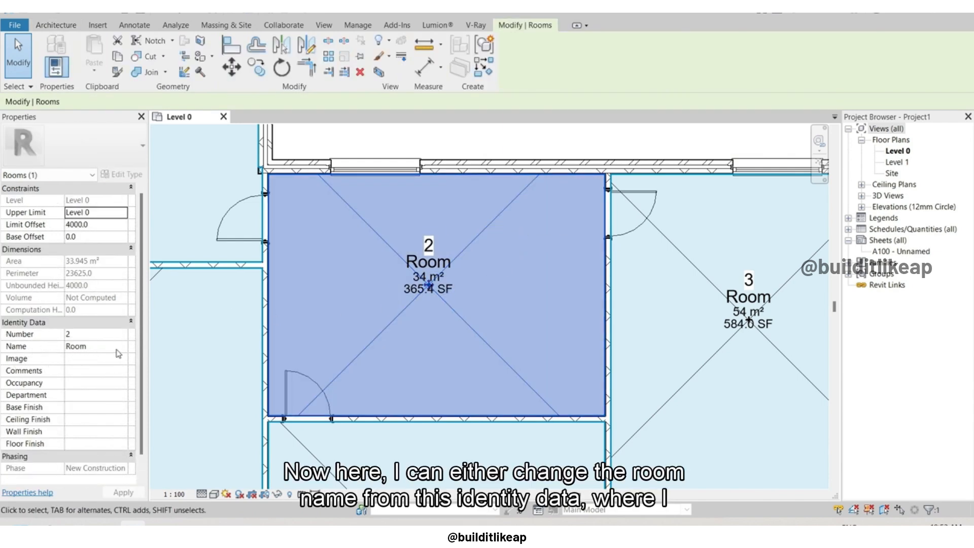
Rename room 2 as "kitchen" directly in its room tag and clear the selection.
{"action": "left_click", "coordinate": [435, 269]}
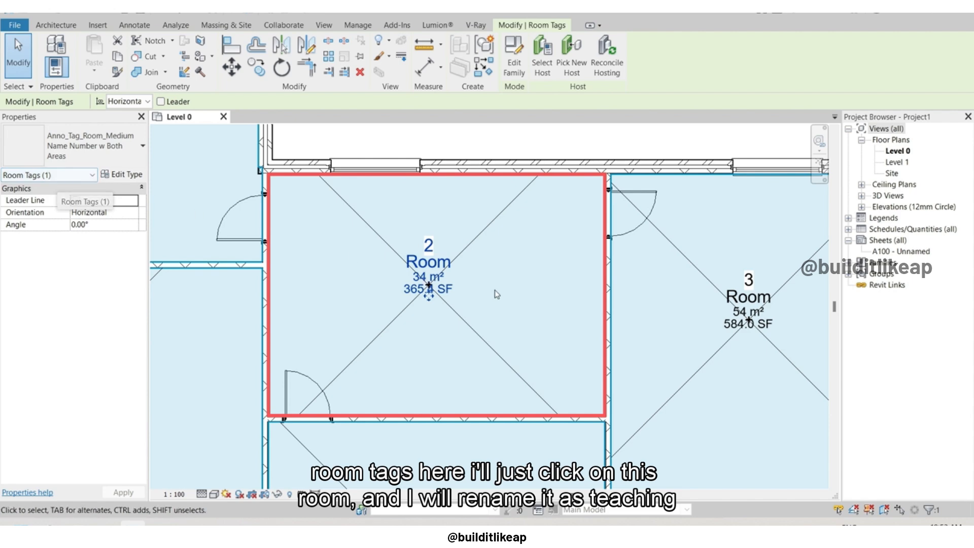
{"action": "scroll", "coordinate": [497, 294], "scroll_direction": "up", "scroll_amount": 3}
{"action": "left_click", "coordinate": [404, 250]}
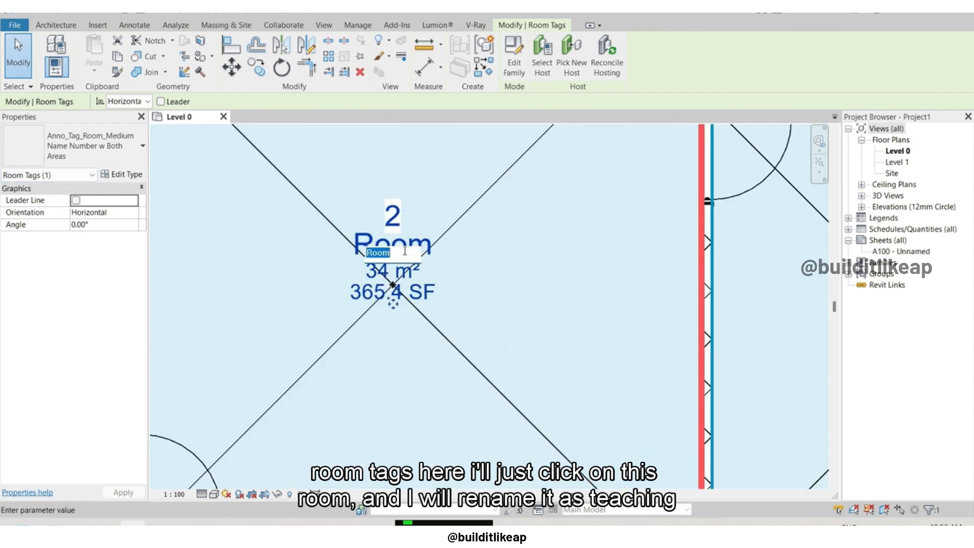
{"action": "type", "text": "kithcen"}
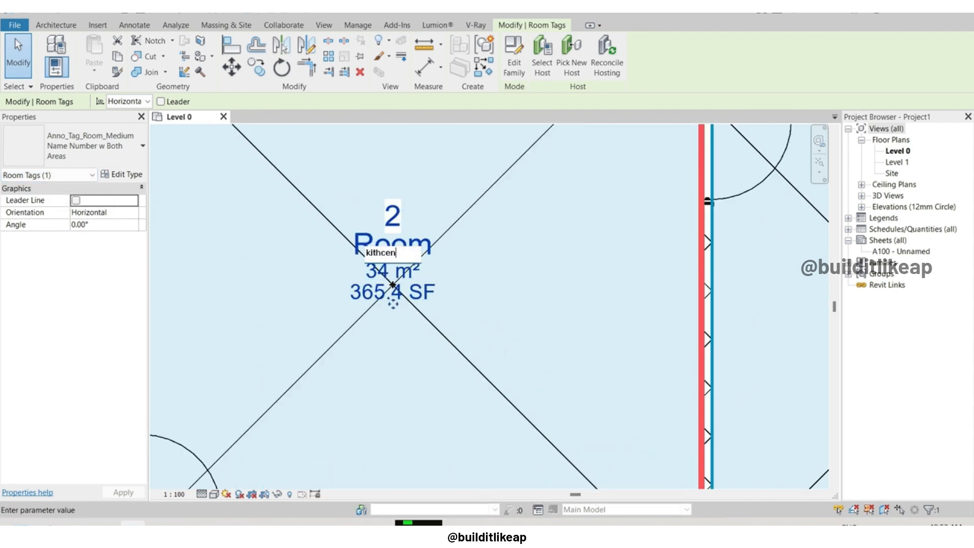
{"action": "type", "text": "chen"}
{"action": "key", "text": "Return"}
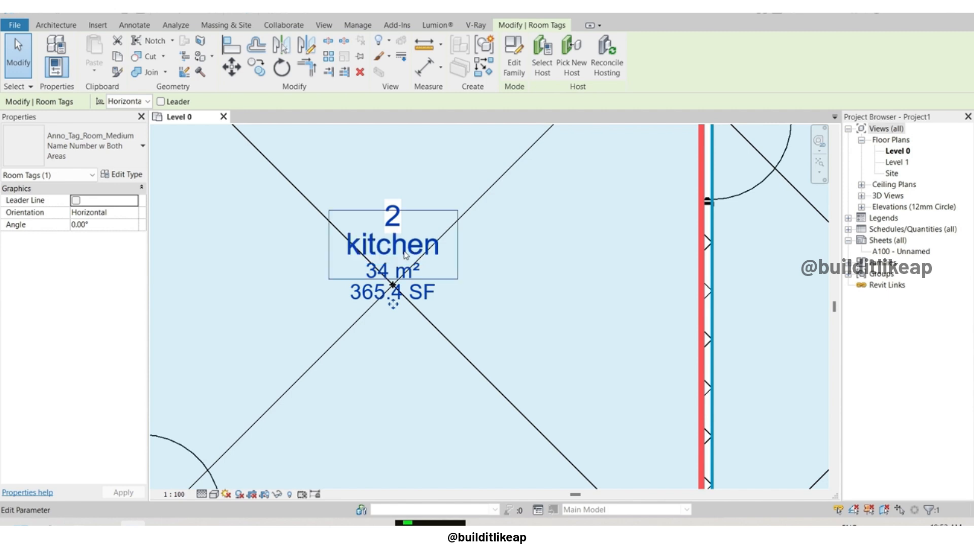
{"action": "scroll", "coordinate": [468, 351], "scroll_direction": "down", "scroll_amount": 2}
{"action": "scroll", "coordinate": [468, 352], "scroll_direction": "down", "scroll_amount": 3}
{"action": "key", "text": "Escape"}
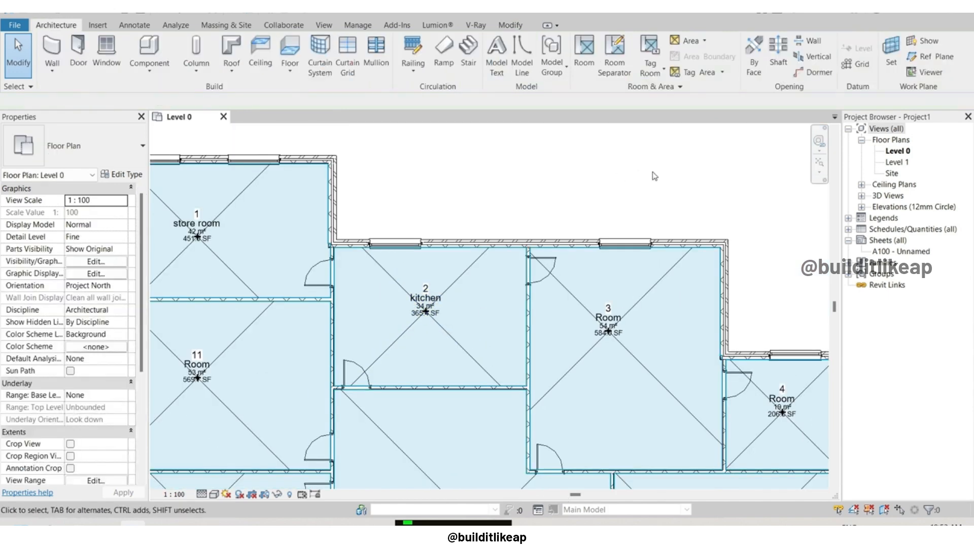
{"action": "scroll", "coordinate": [536, 303], "scroll_direction": "down", "scroll_amount": 1}
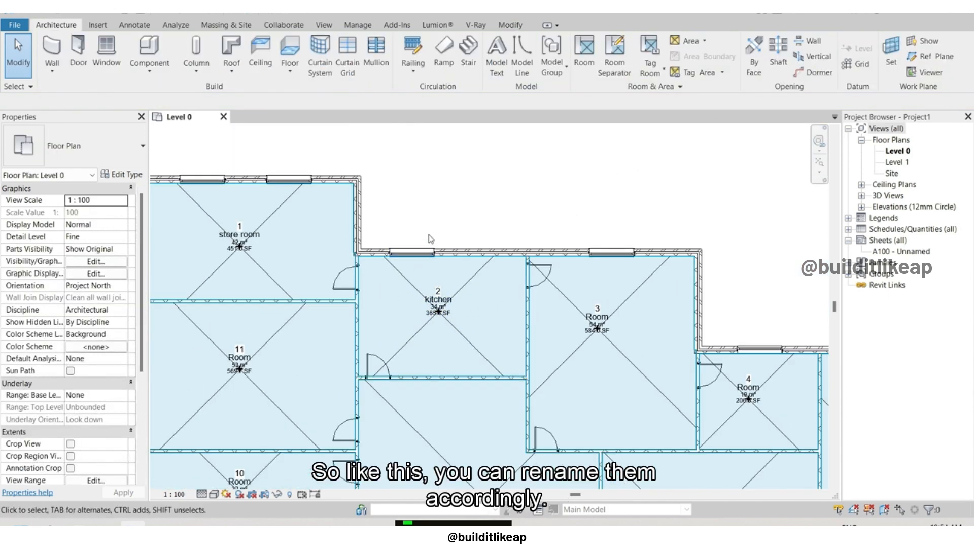